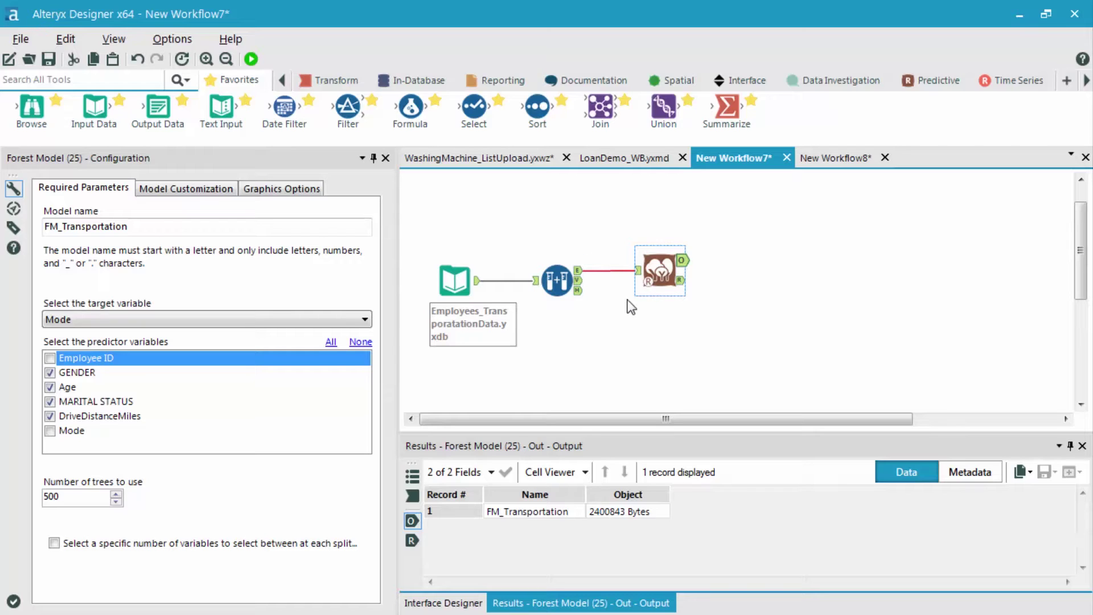
Attach an Output Data tool writing the forest model to ModObj_FM.yxdb, then run the workflow.
mouse_move(149, 120)
mouse_down()
mouse_move(767, 239)
mouse_move(743, 243)
mouse_up()
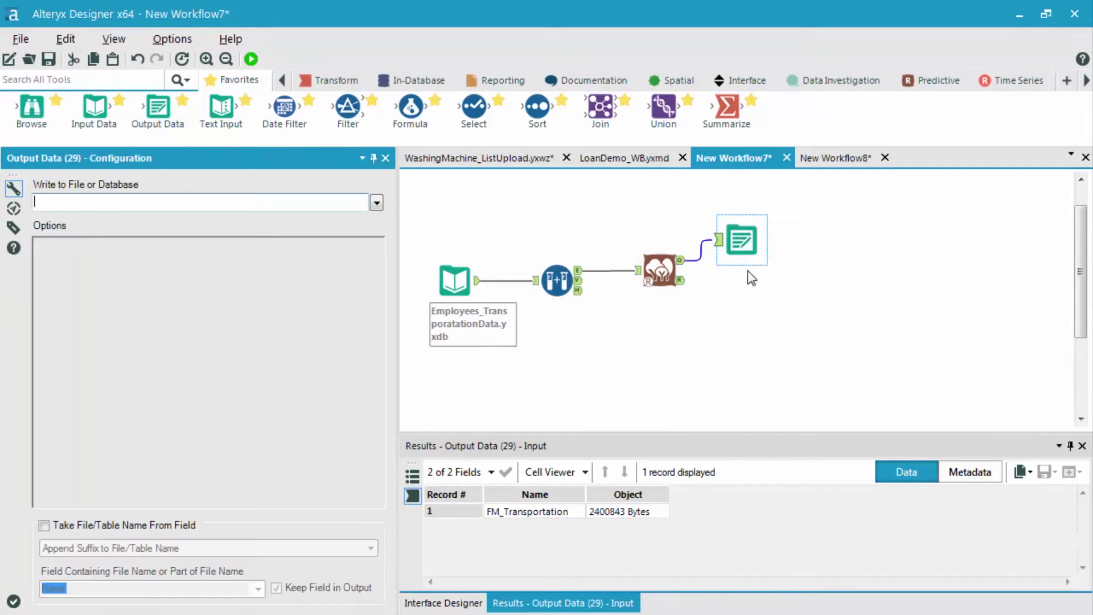
click(376, 203)
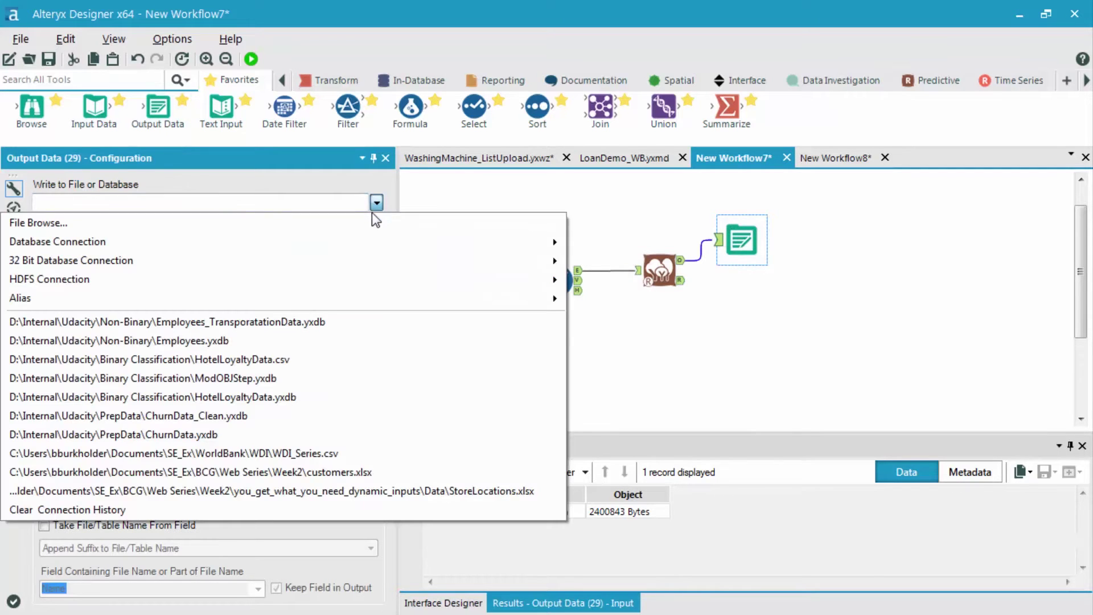
click(374, 224)
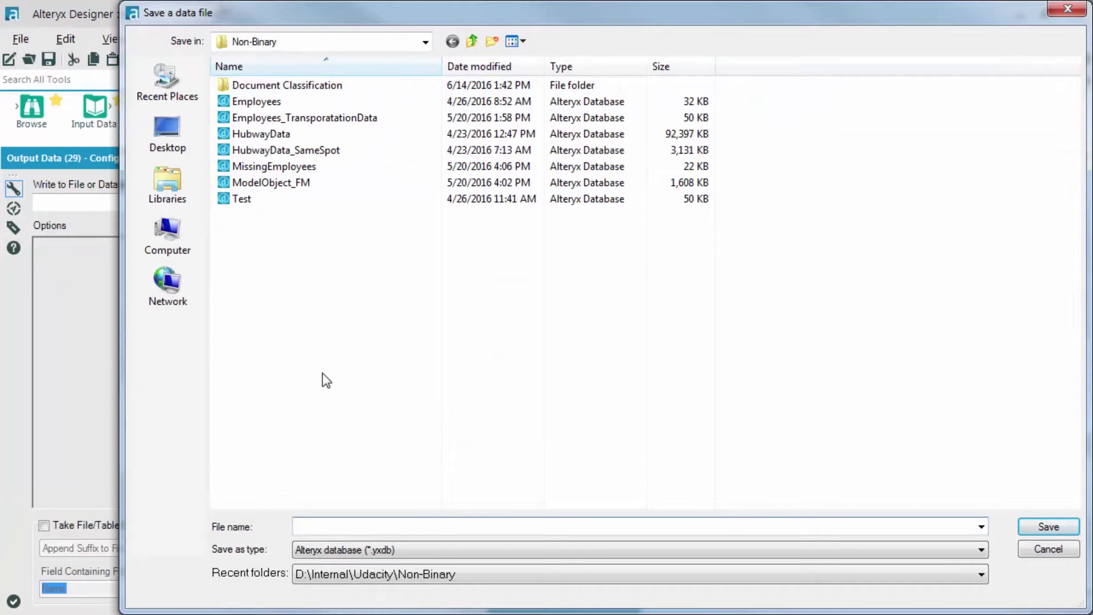
text(Mod)
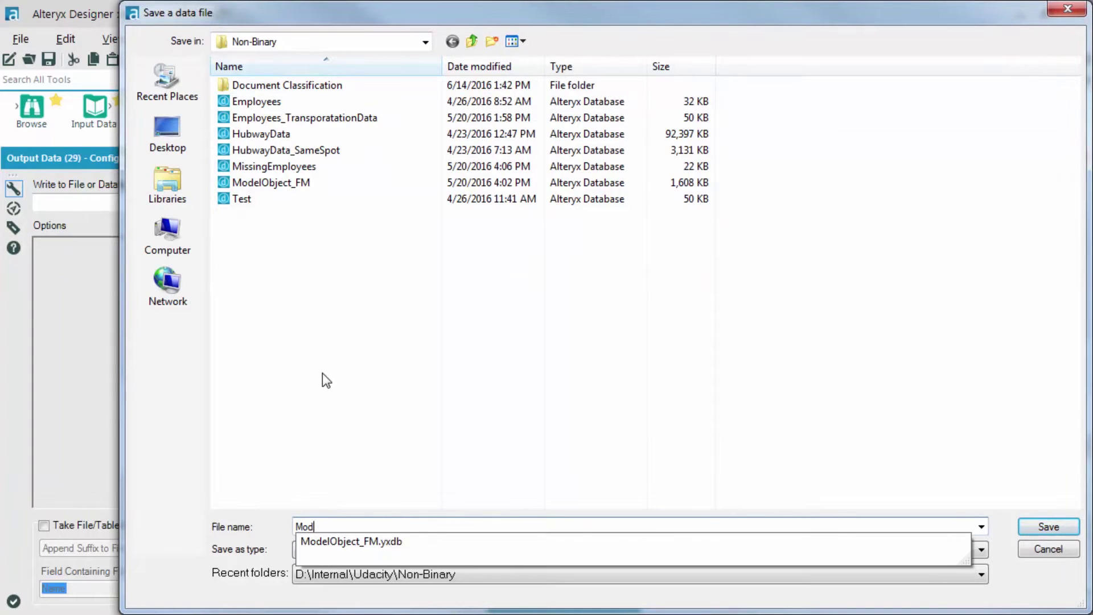
text(Obj)
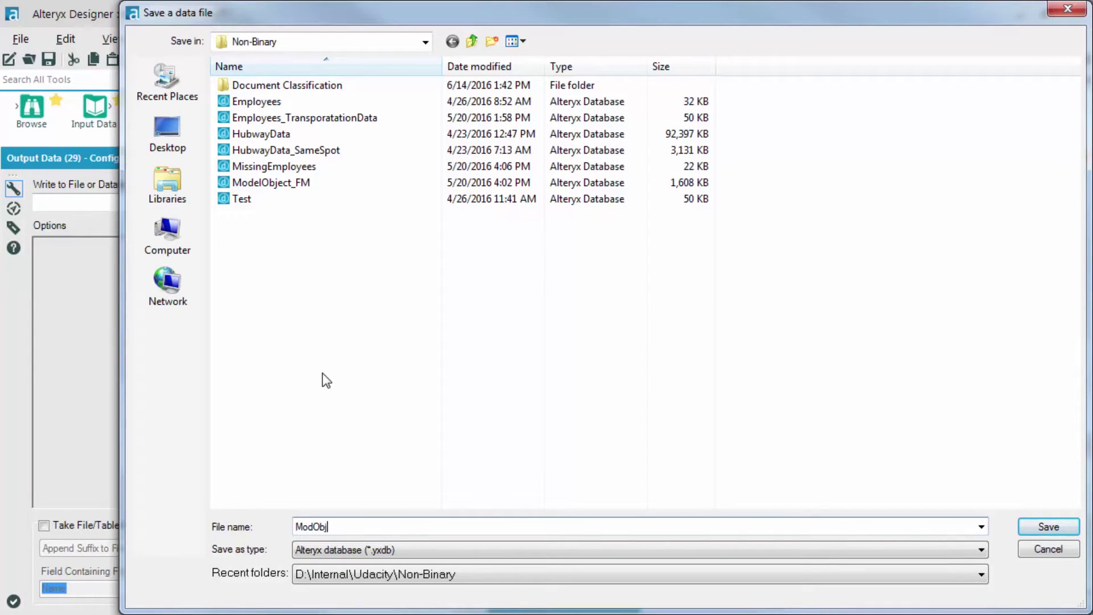
text(_)
text(FM)
key(Return)
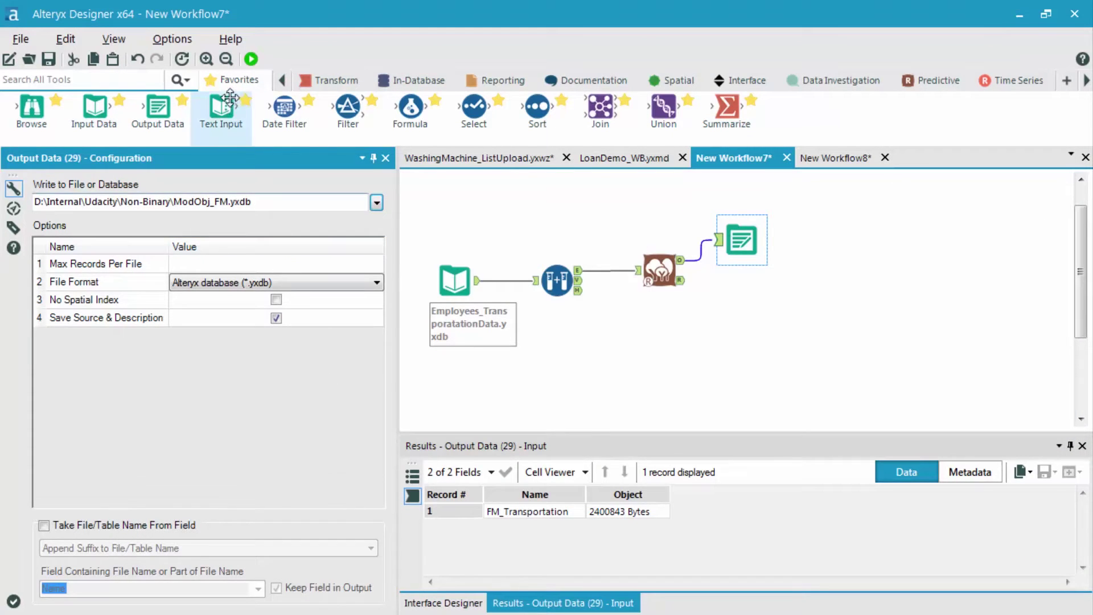
click(250, 59)
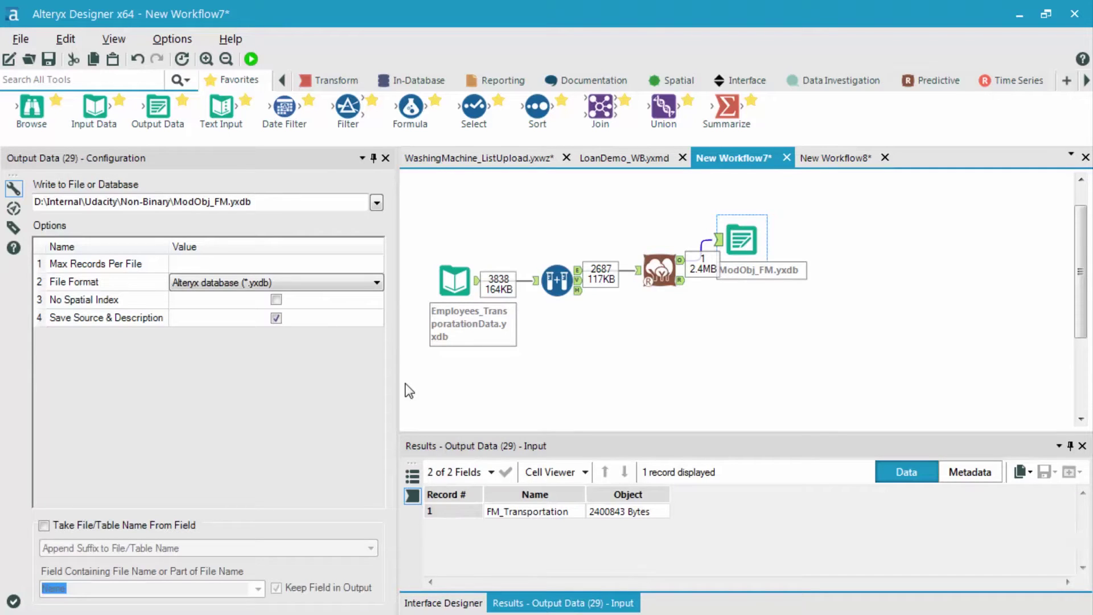
Start a blank workflow with an Input Data tool reading the recent ModObj_FM.yxdb file.
click(10, 62)
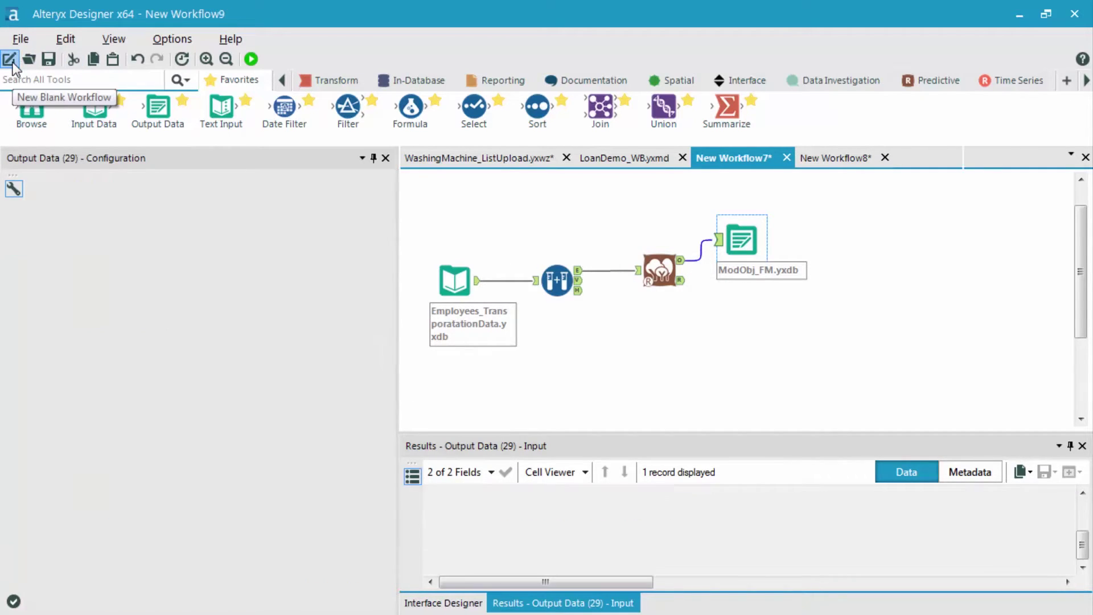
drag(95, 110, 515, 258)
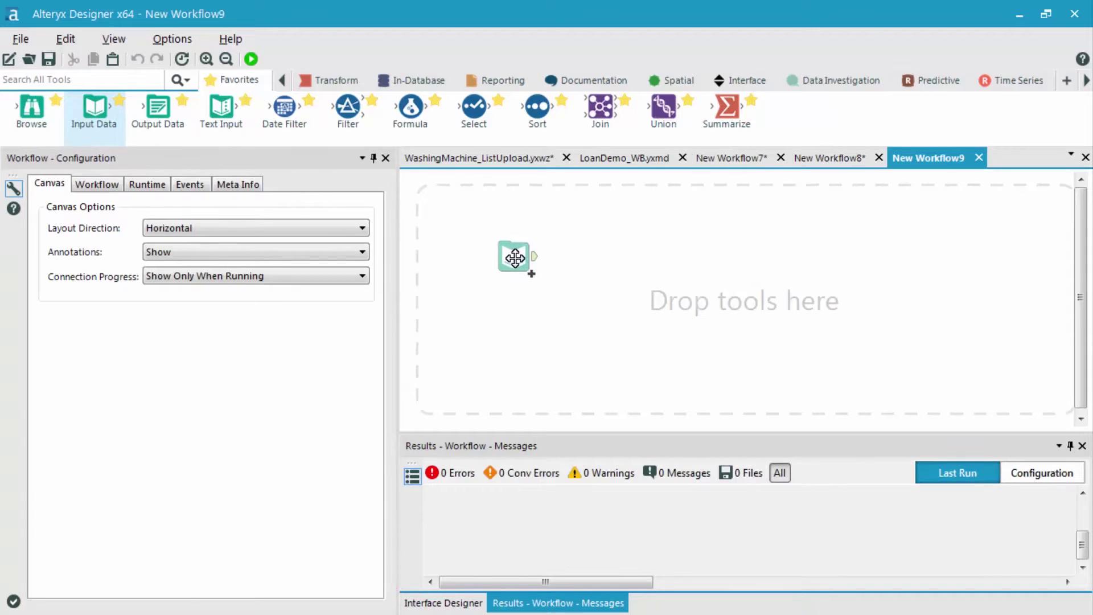
click(371, 203)
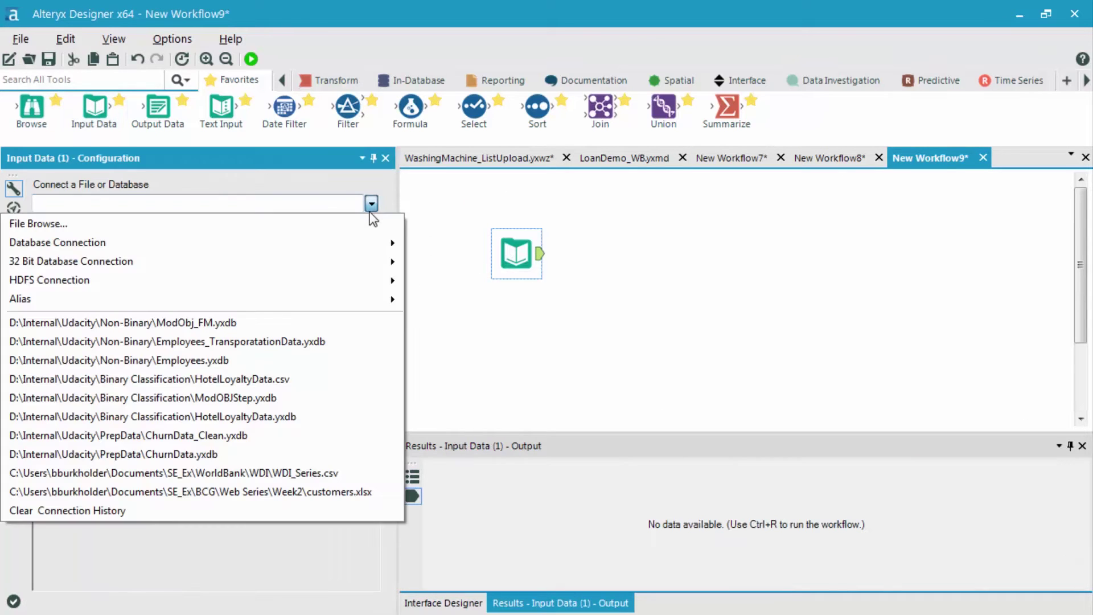
click(261, 326)
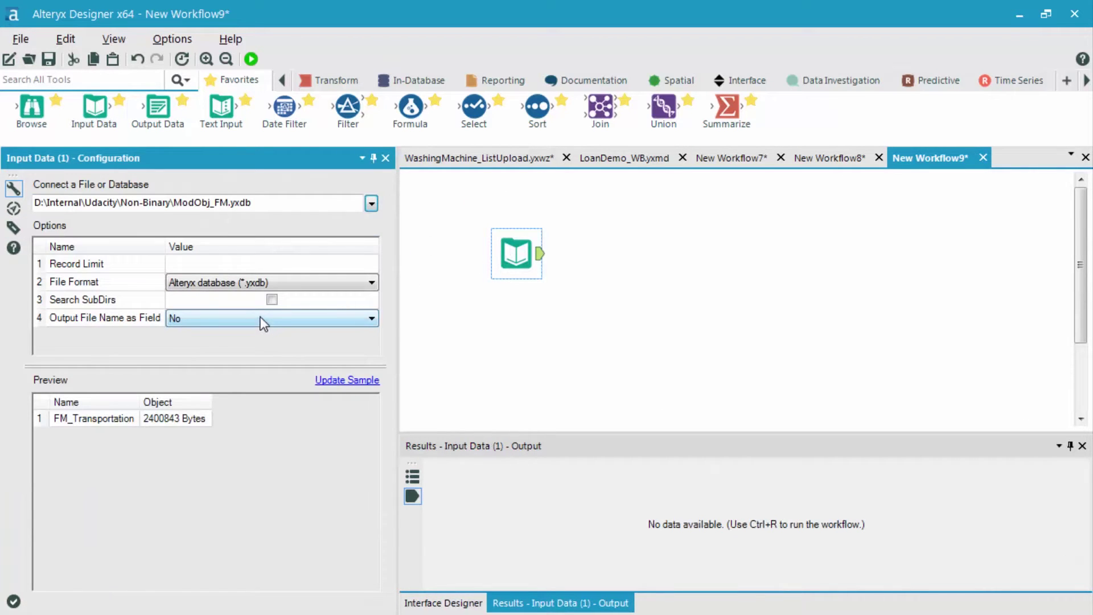
Add a second Input Data tool that reads MissingEmployees.yxdb.
mouse_move(94, 116)
mouse_down()
mouse_move(94, 127)
mouse_move(497, 335)
mouse_up()
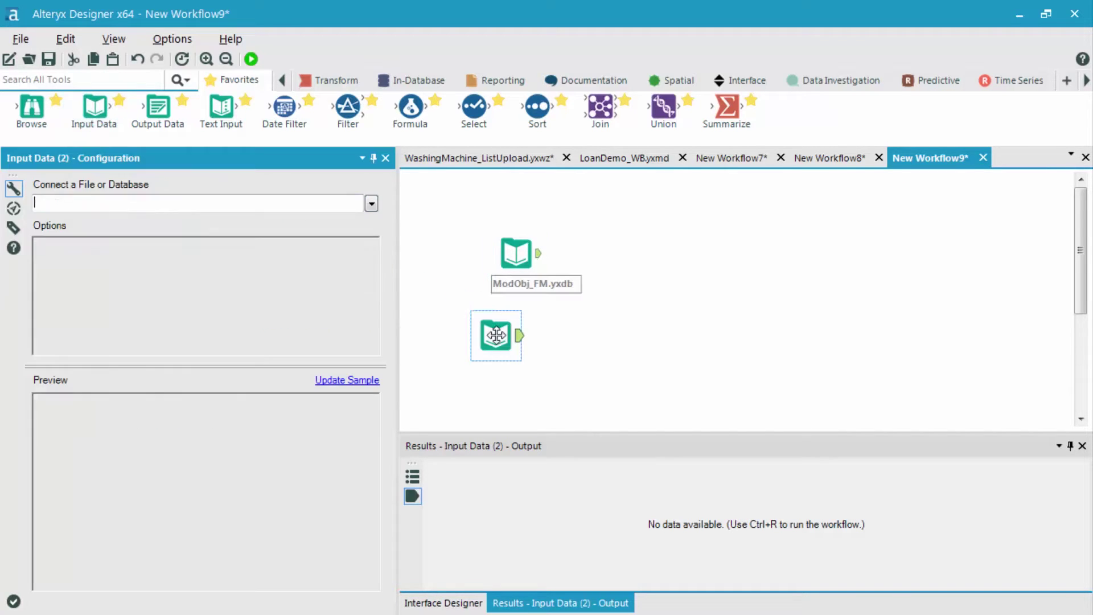
click(372, 204)
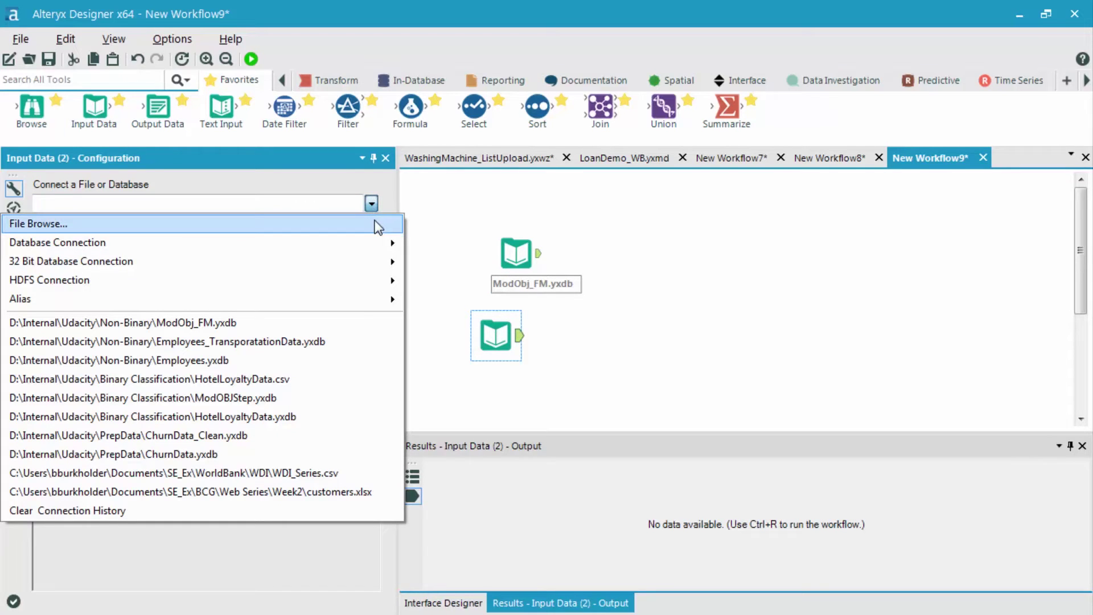
click(378, 223)
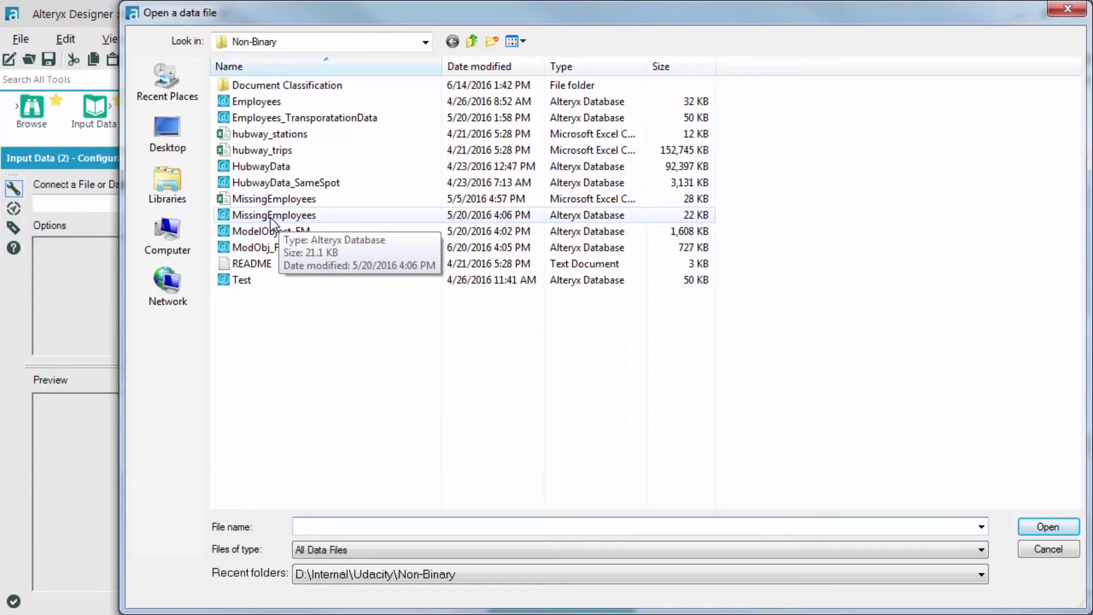
double_click(271, 215)
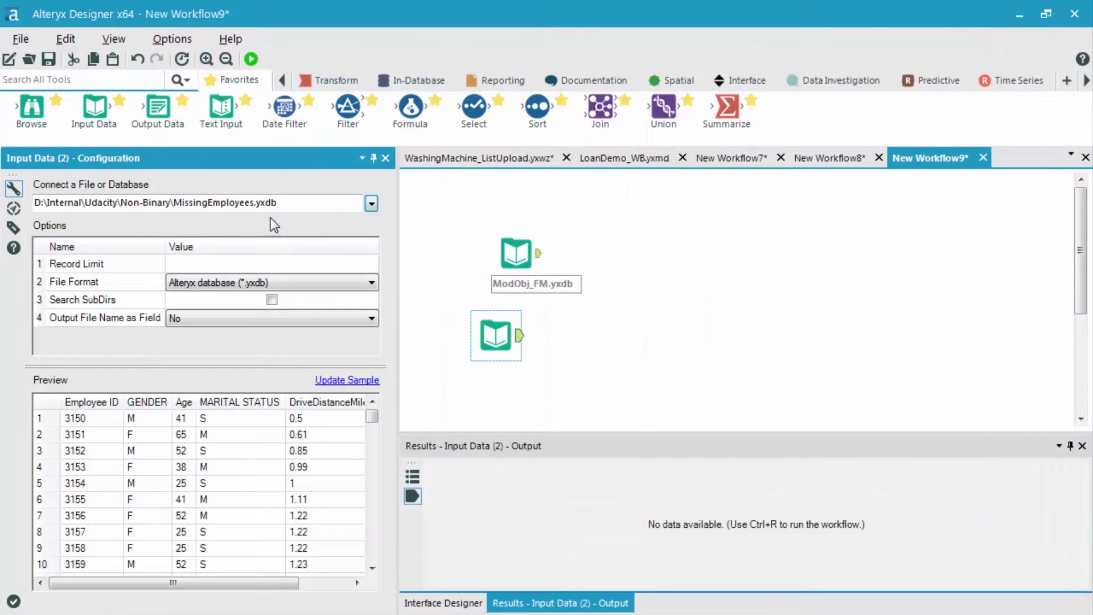
Add a Score tool fed by the ModObj_FM model and the MissingEmployees data.
click(926, 80)
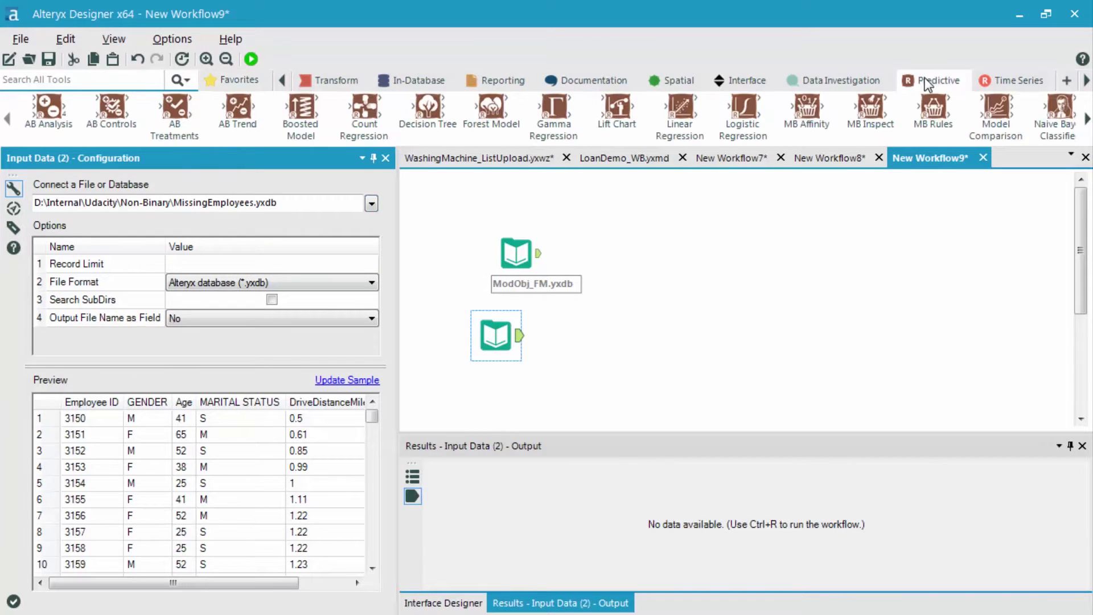
scroll(1026, 115, down, 3)
drag(1044, 111, 638, 294)
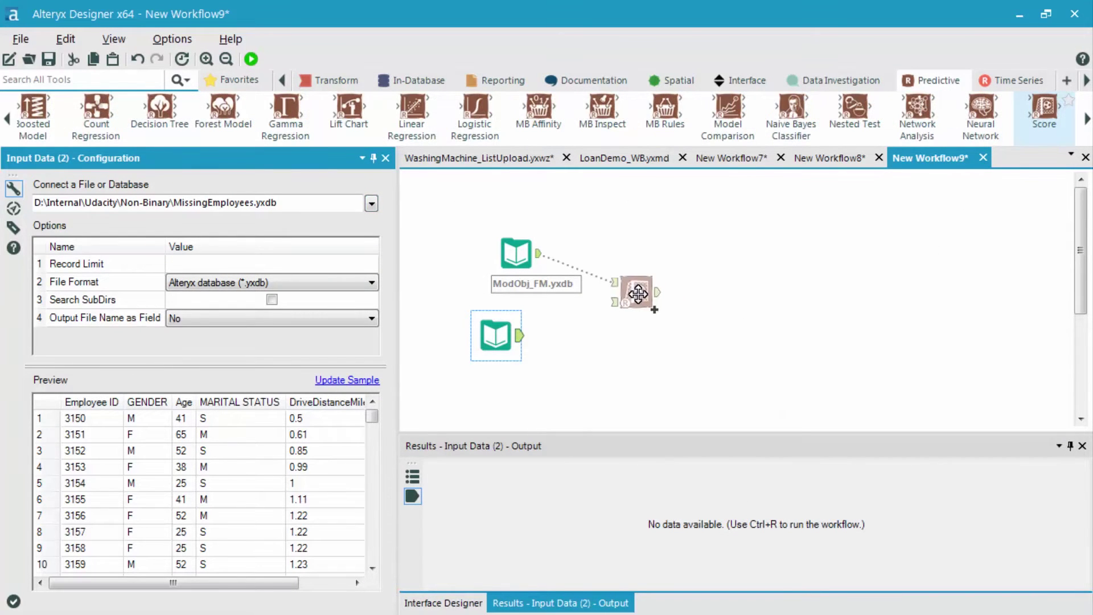
drag(520, 336, 615, 305)
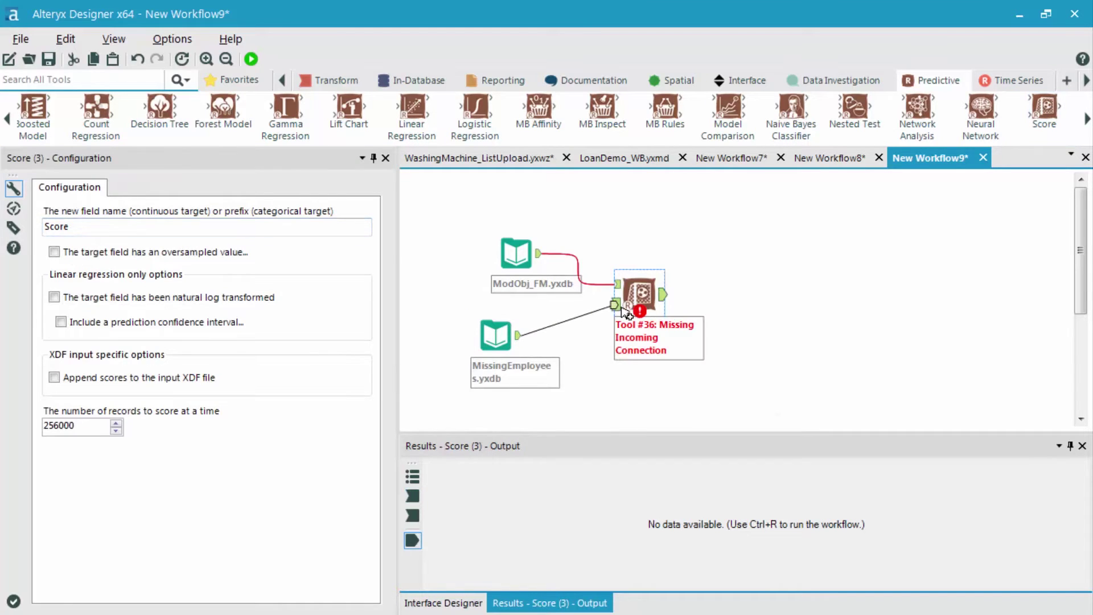
drag(498, 344, 518, 333)
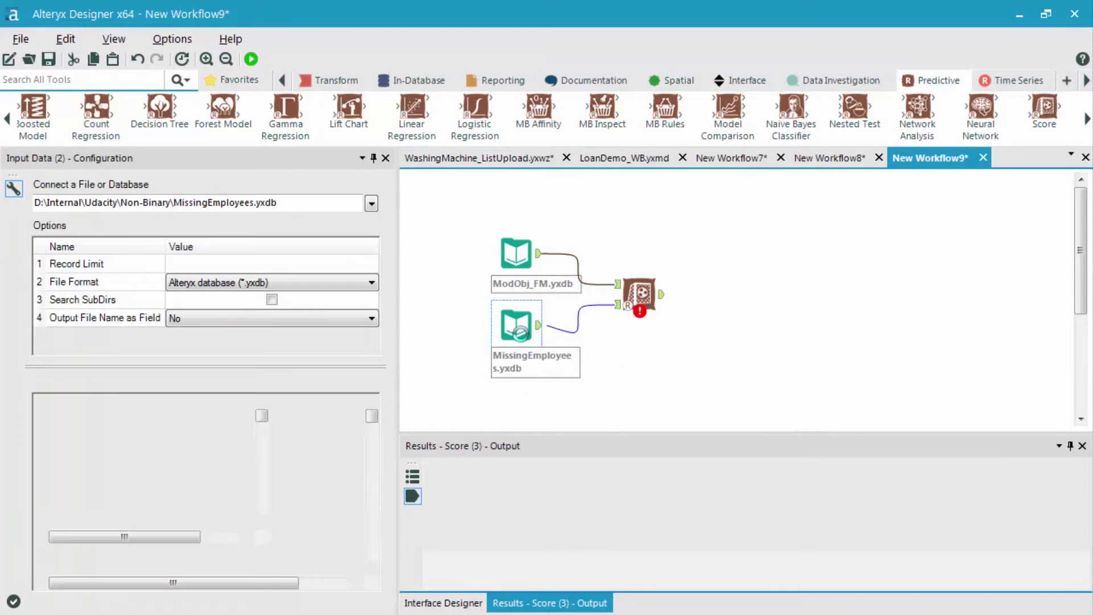
Attach a Browse tool to the Score output and run the workflow.
click(237, 81)
drag(94, 109, 743, 296)
click(250, 60)
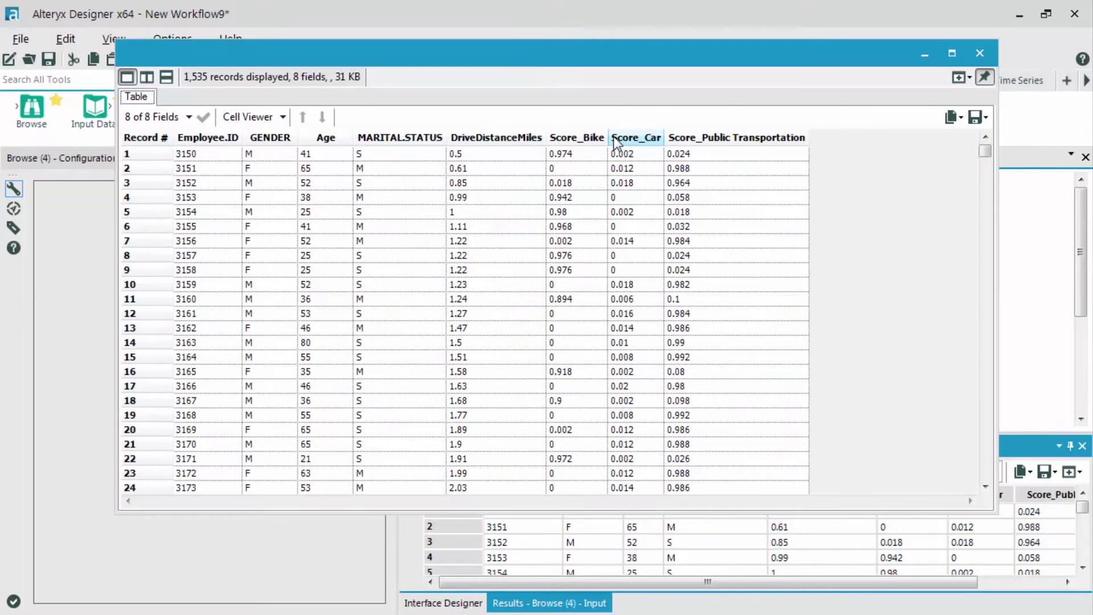
click(214, 156)
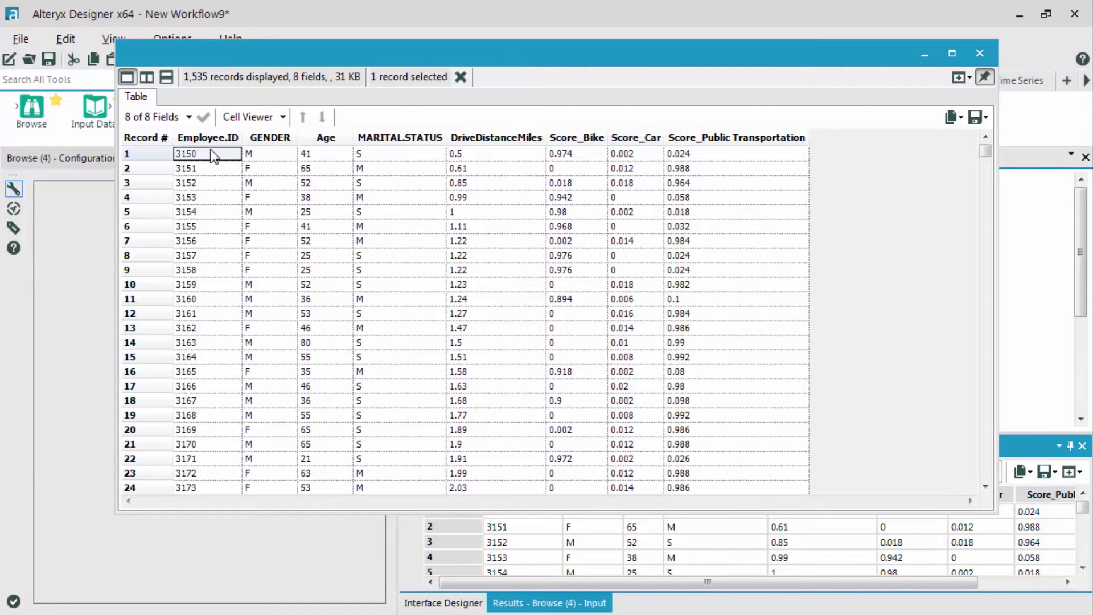
click(592, 155)
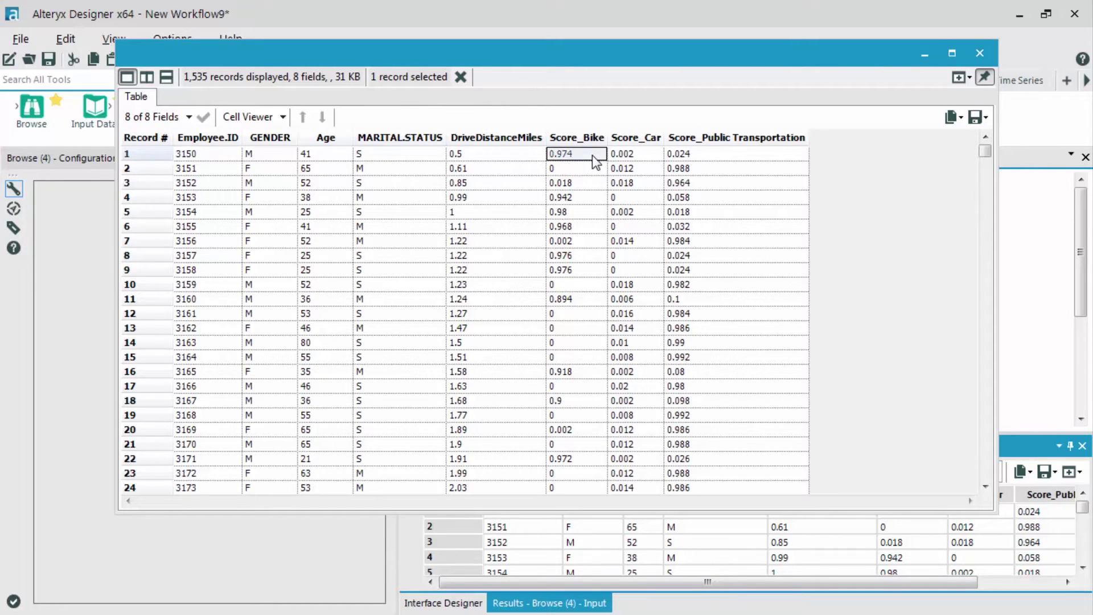
click(628, 154)
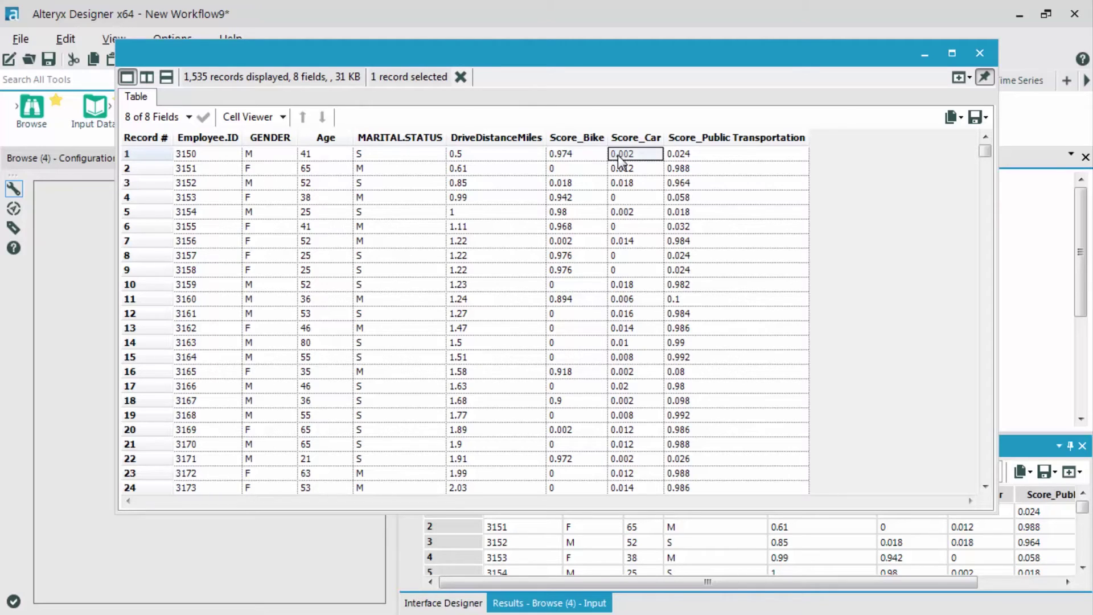
click(708, 151)
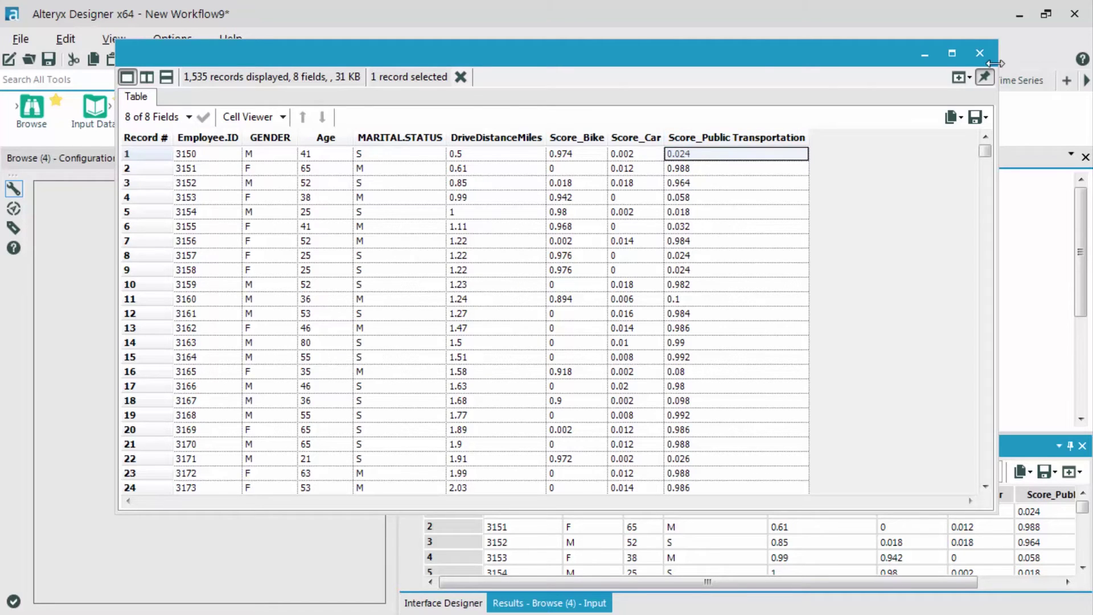
Set the Formula tool's output field to overwrite Score_Bike.
click(980, 53)
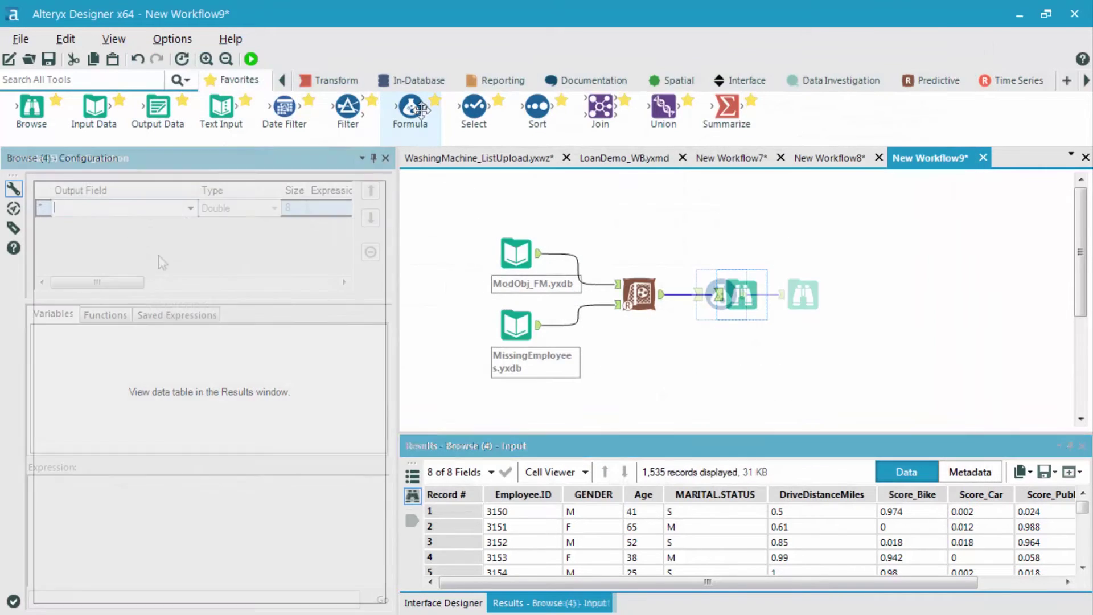
click(191, 209)
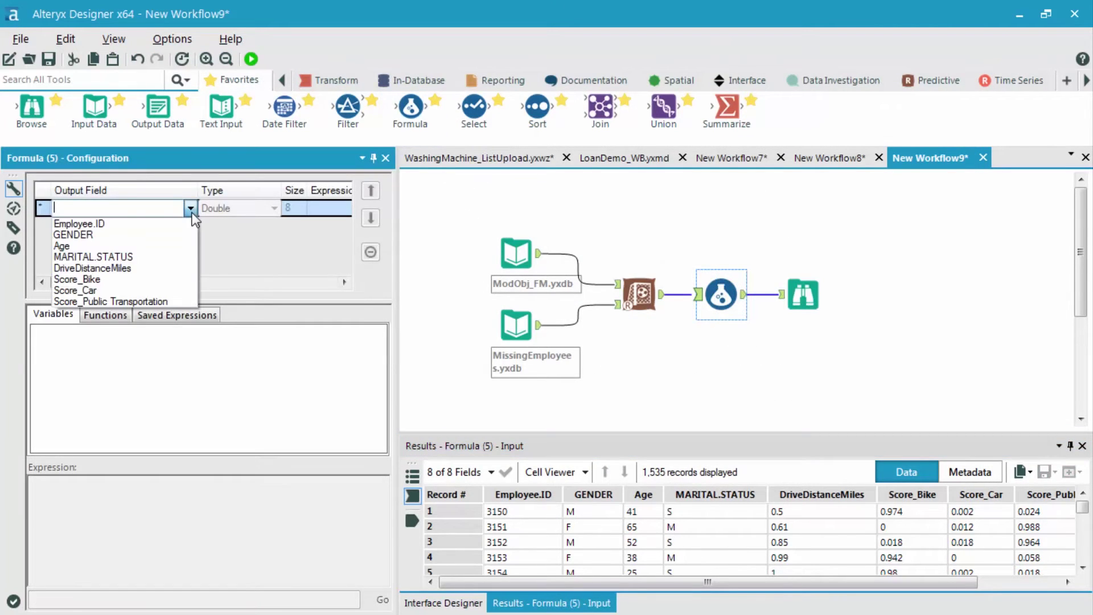
click(134, 280)
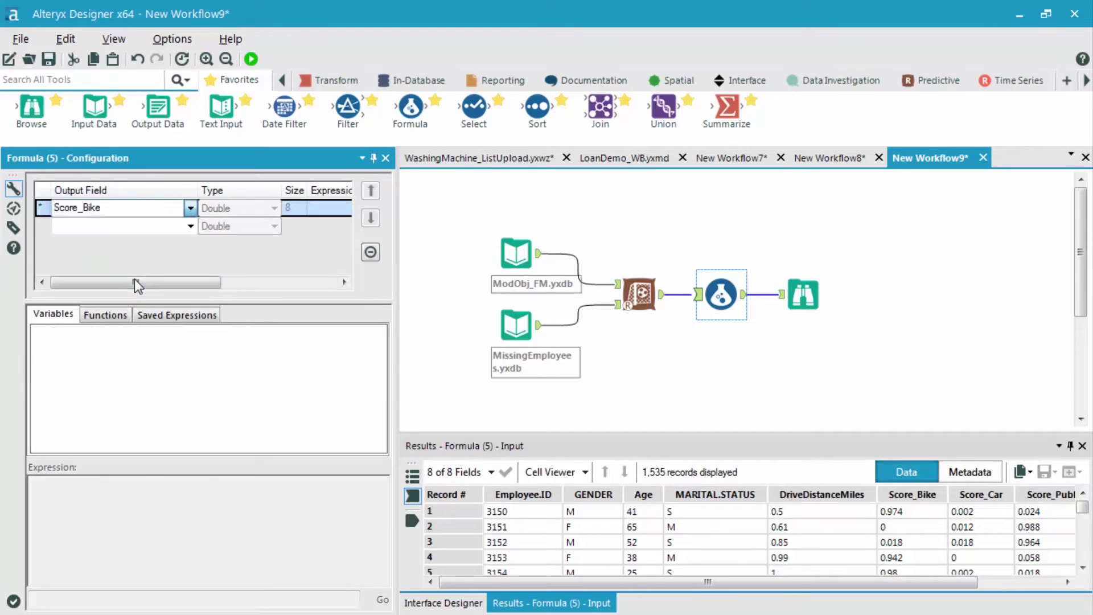
Enter IF Score_Bike beats Score_Car and Score_Public Transportation THEN 1 ELSE 0 ENDIF, then run.
click(64, 525)
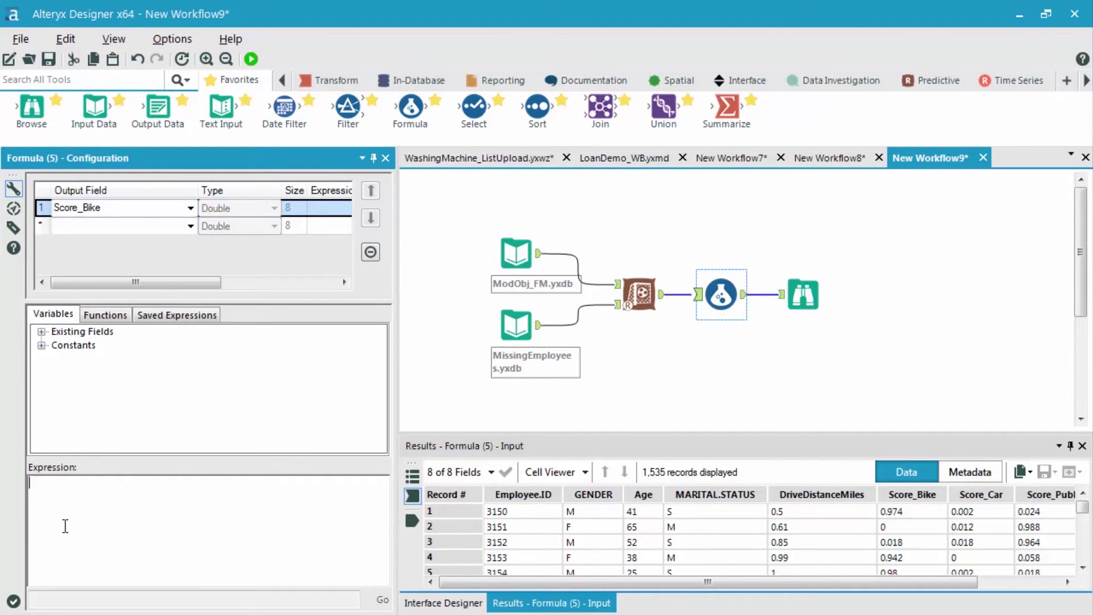
text(I)
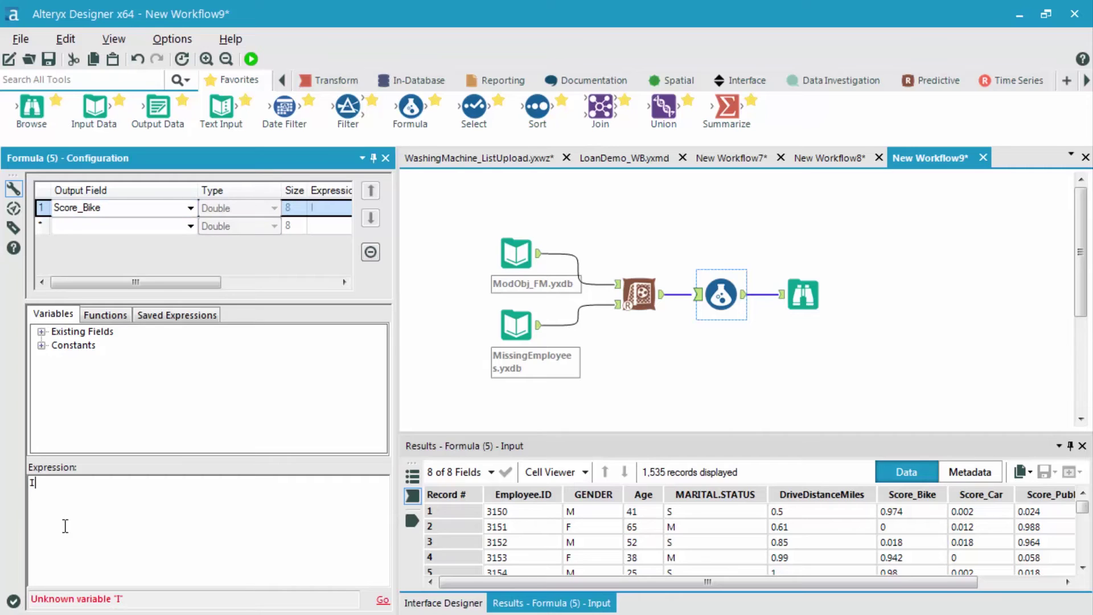
text(F)
click(41, 332)
double_click(90, 414)
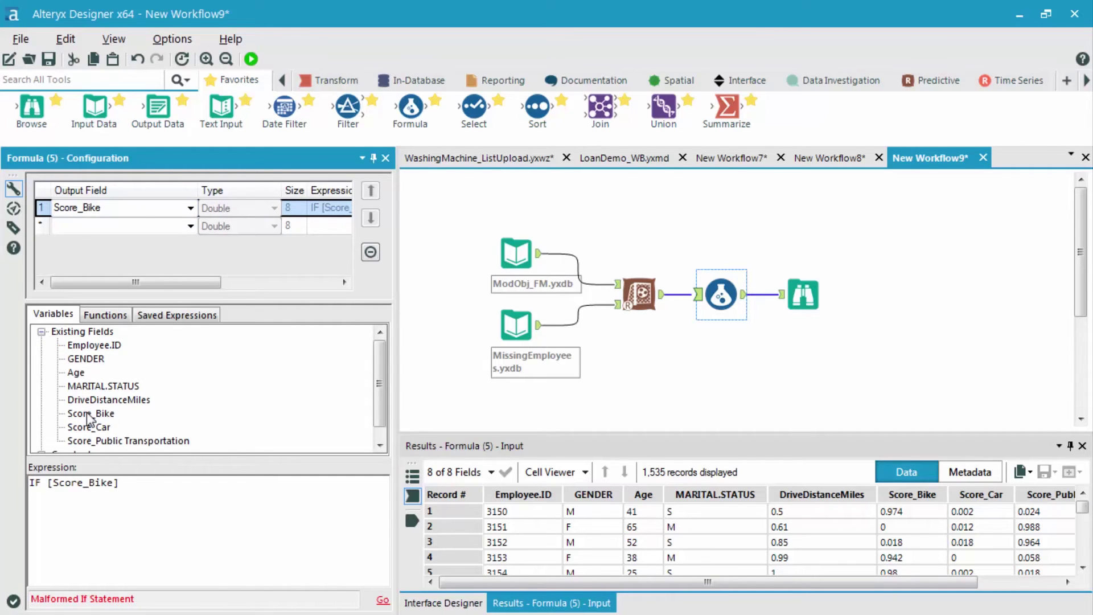
text(>)
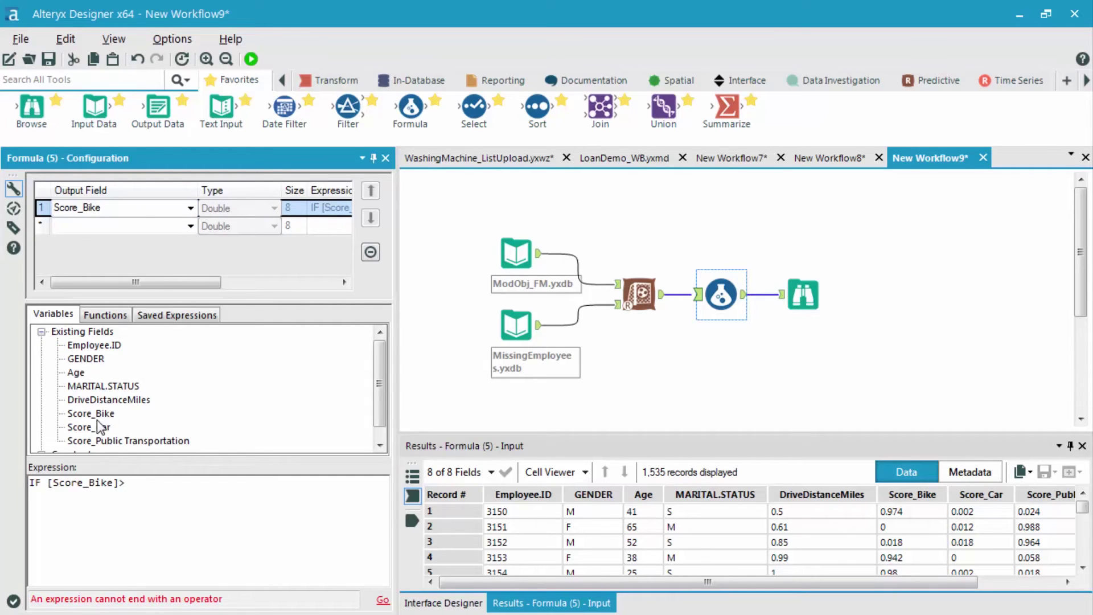
double_click(96, 428)
text(A)
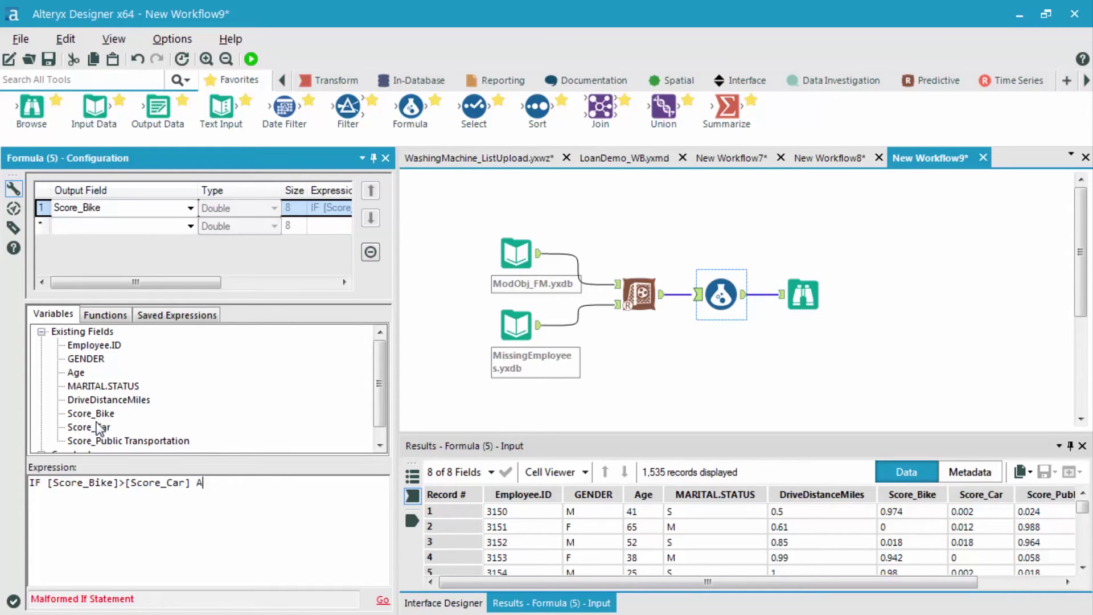
text(ND)
click(111, 414)
double_click(111, 414)
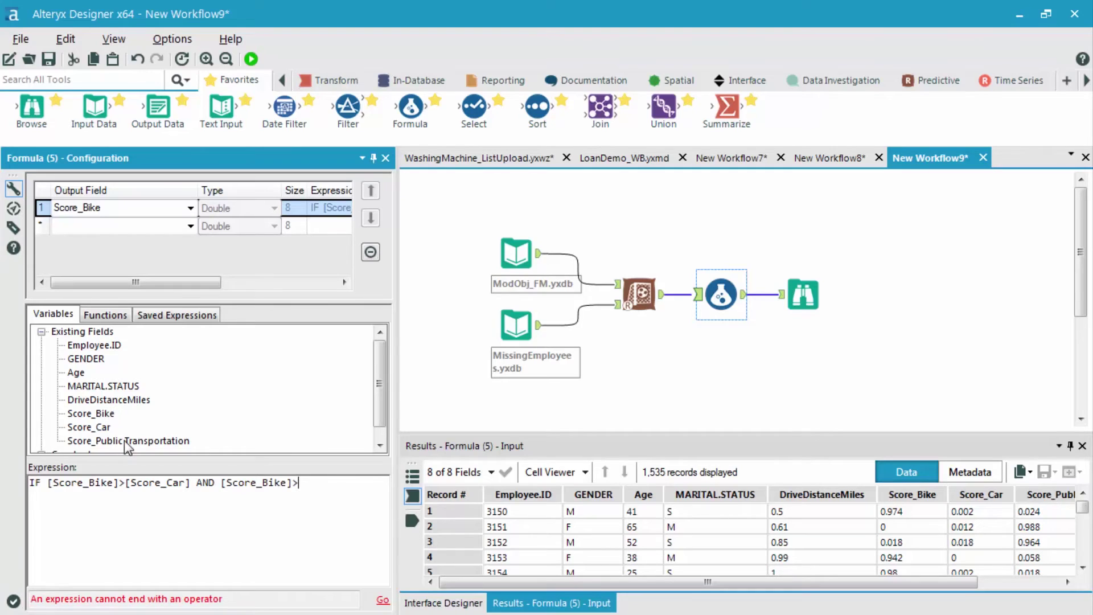
double_click(125, 441)
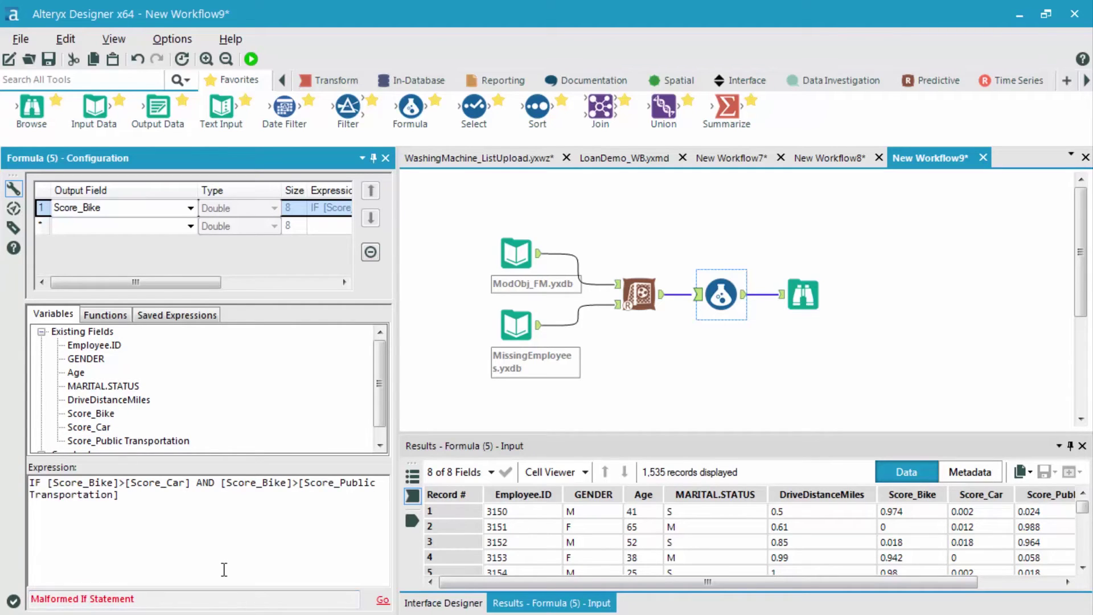
key(Return)
text(THEN 1)
key(Return)
text(ELSE 0)
key(Return)
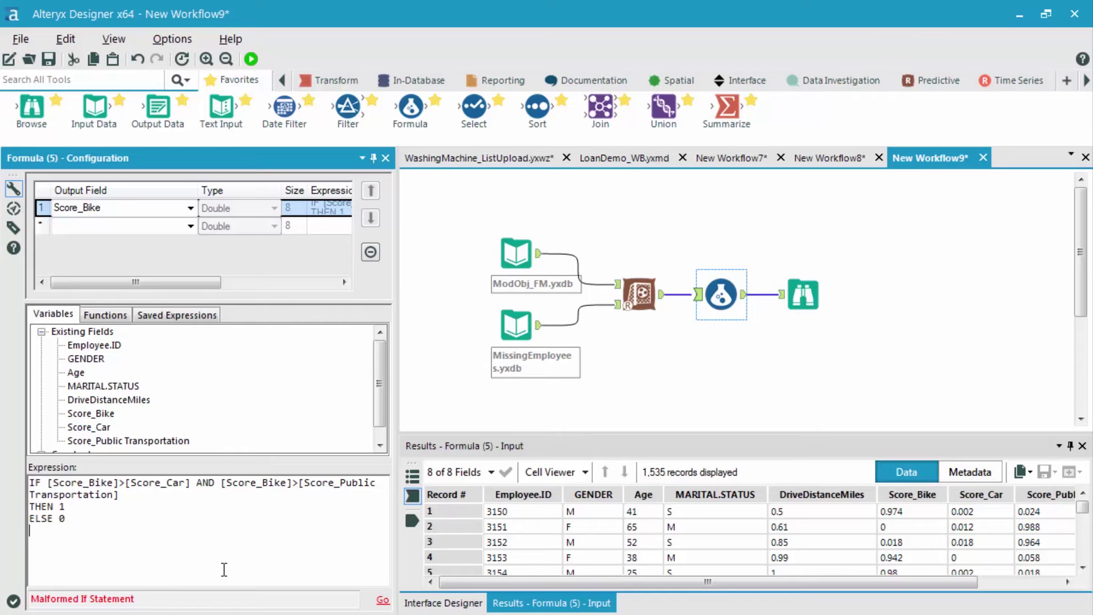
text(ENDIF)
key(ctrl+r)
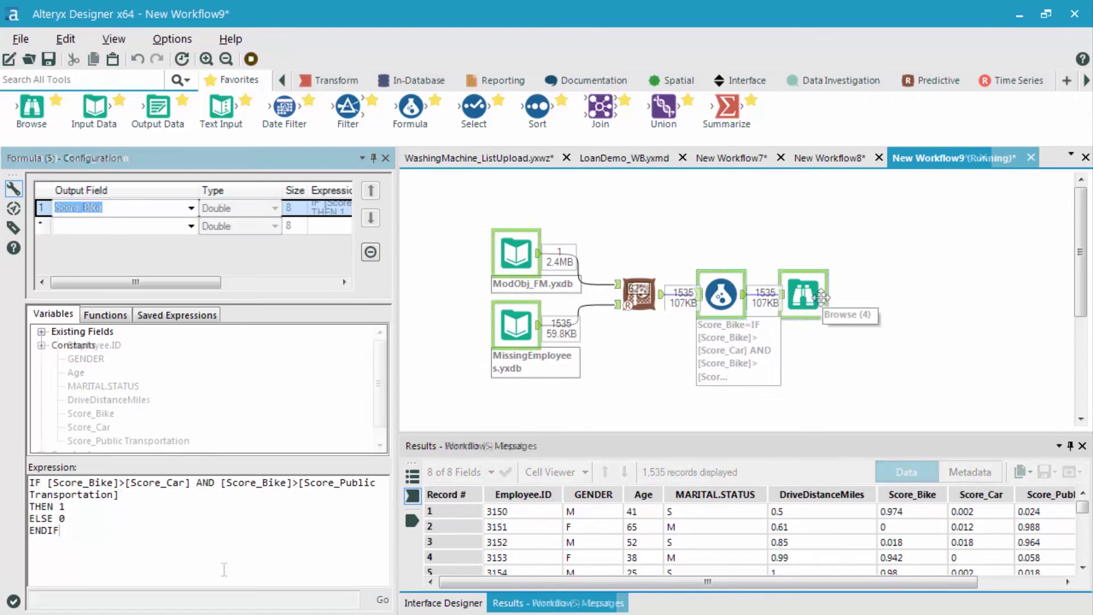
Inspect the Browse results grid, selecting score cells for records 14 to 17.
click(805, 297)
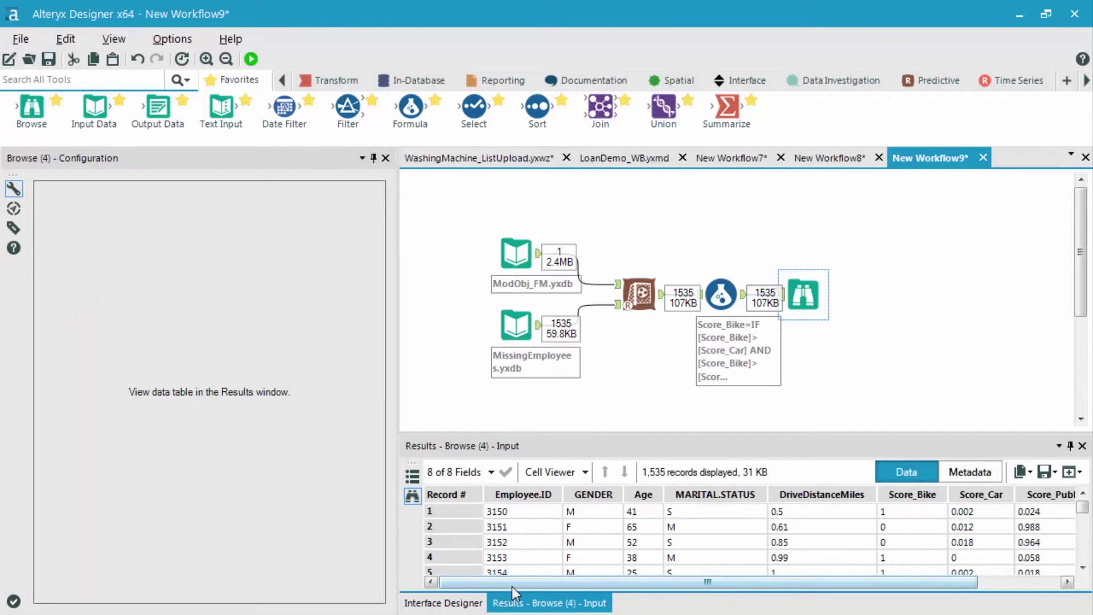
click(899, 523)
scroll(893, 538, down, 3)
scroll(885, 555, down, 1)
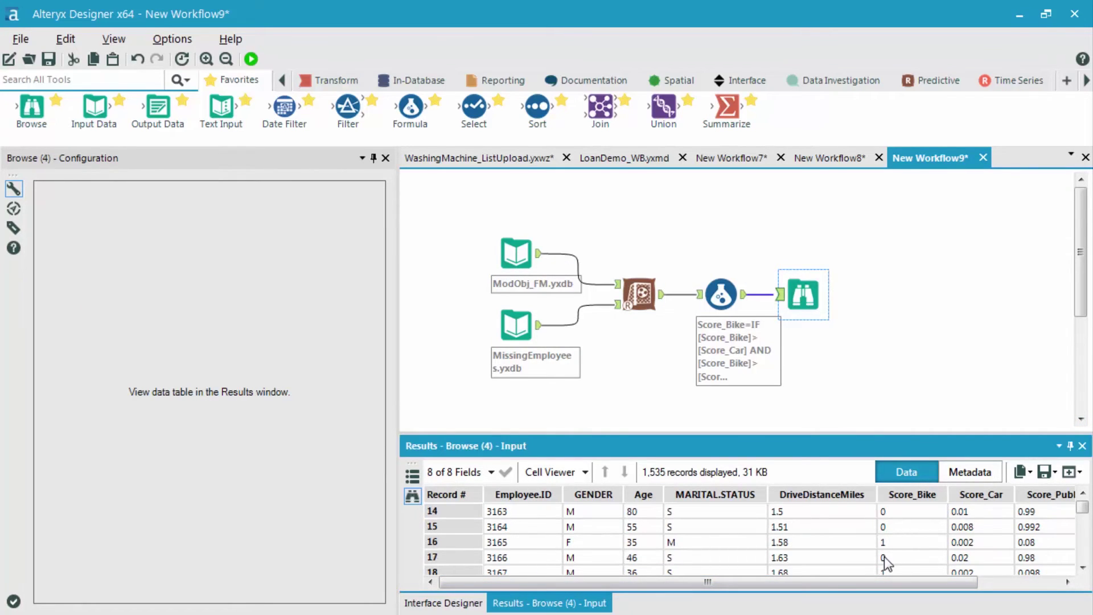
drag(982, 511, 983, 541)
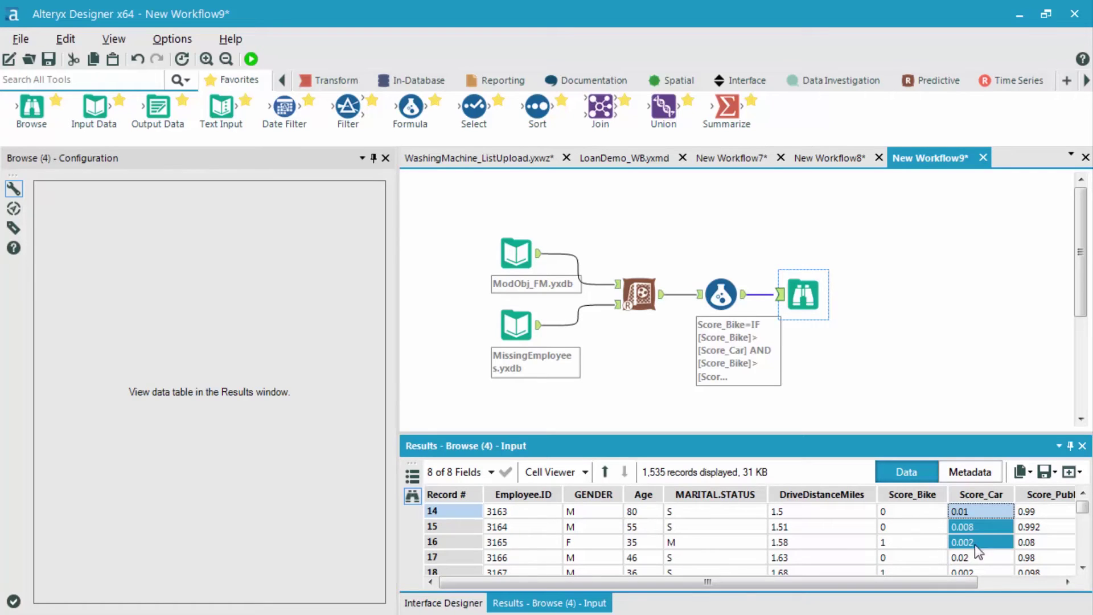
drag(1037, 512, 1021, 557)
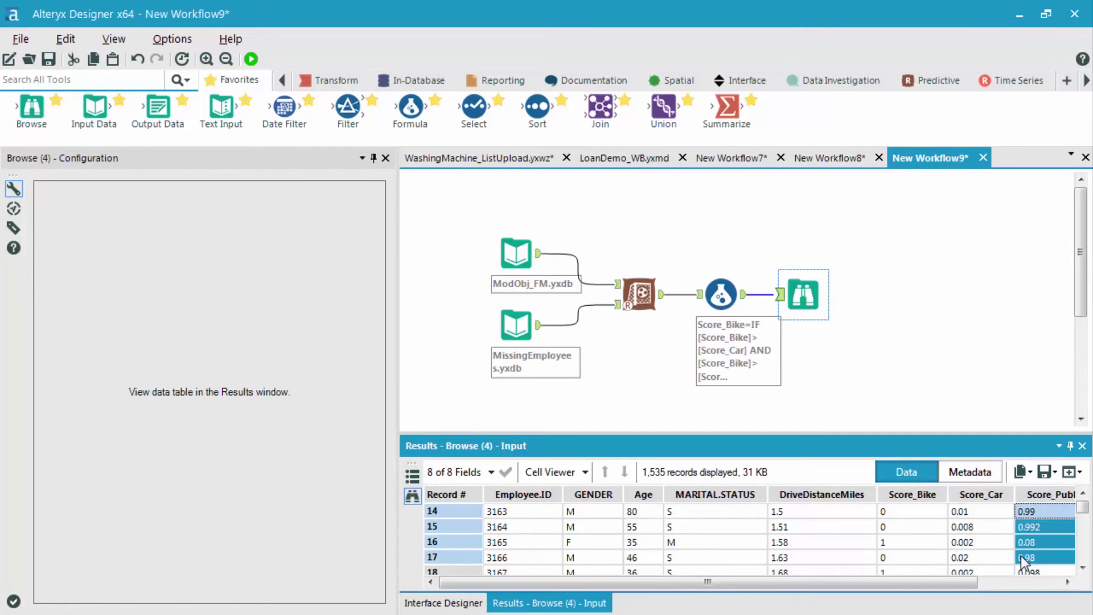
click(1068, 581)
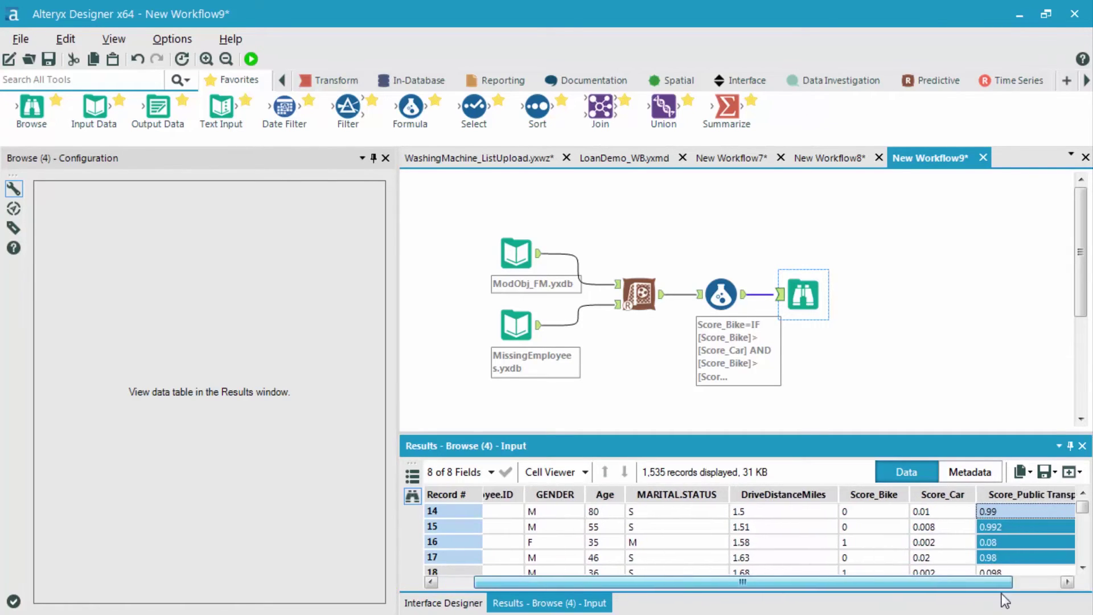
click(720, 295)
Add a second Formula row overwriting Score_Car, then rerun the workflow.
click(192, 226)
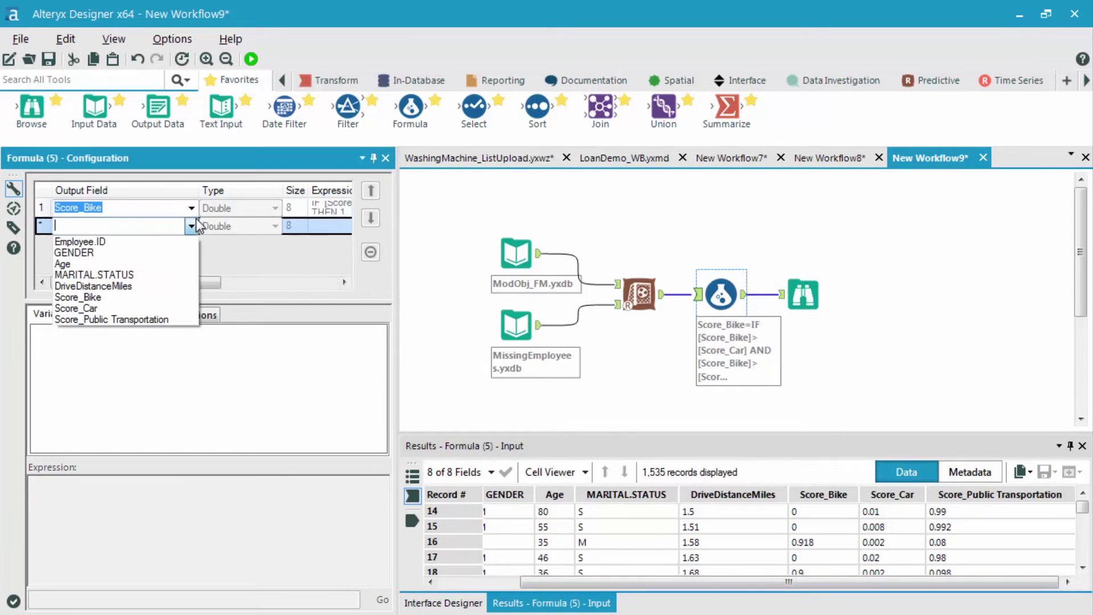
click(115, 304)
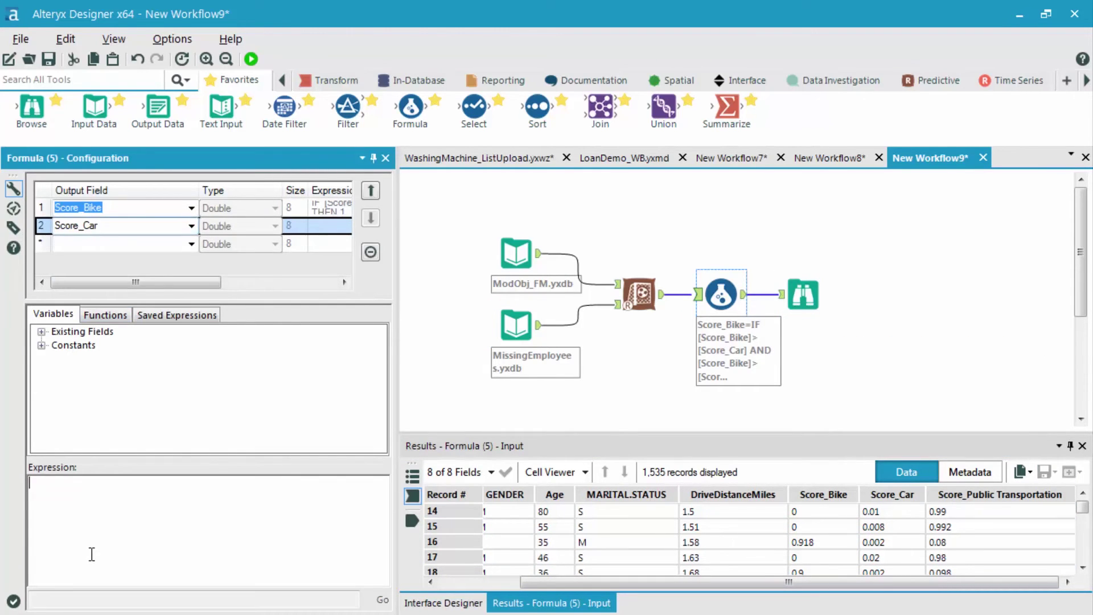
key(ctrl+r)
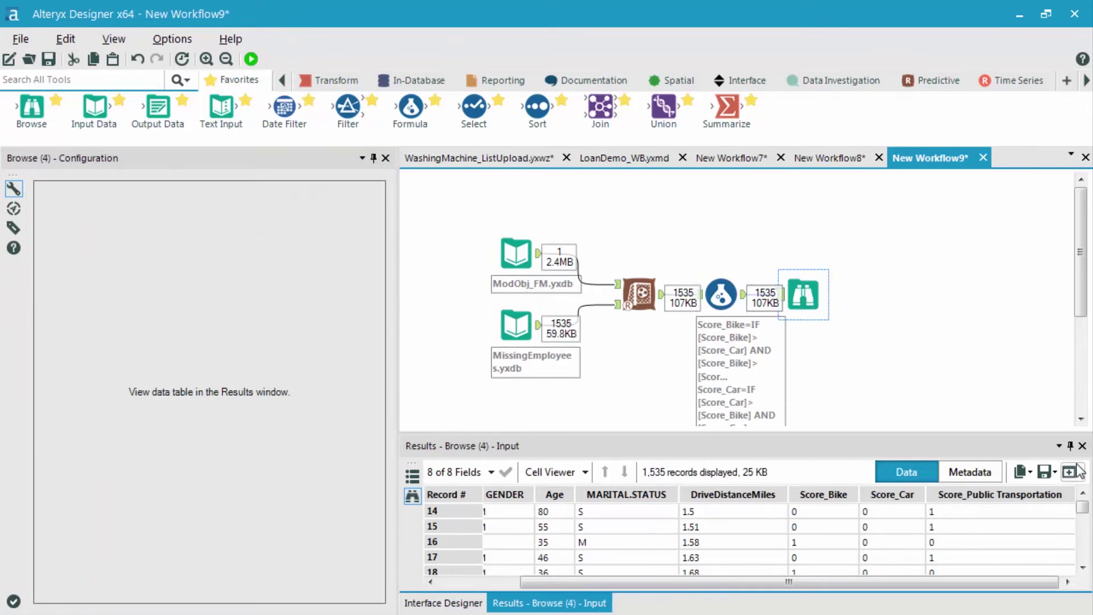
click(1069, 472)
click(1060, 491)
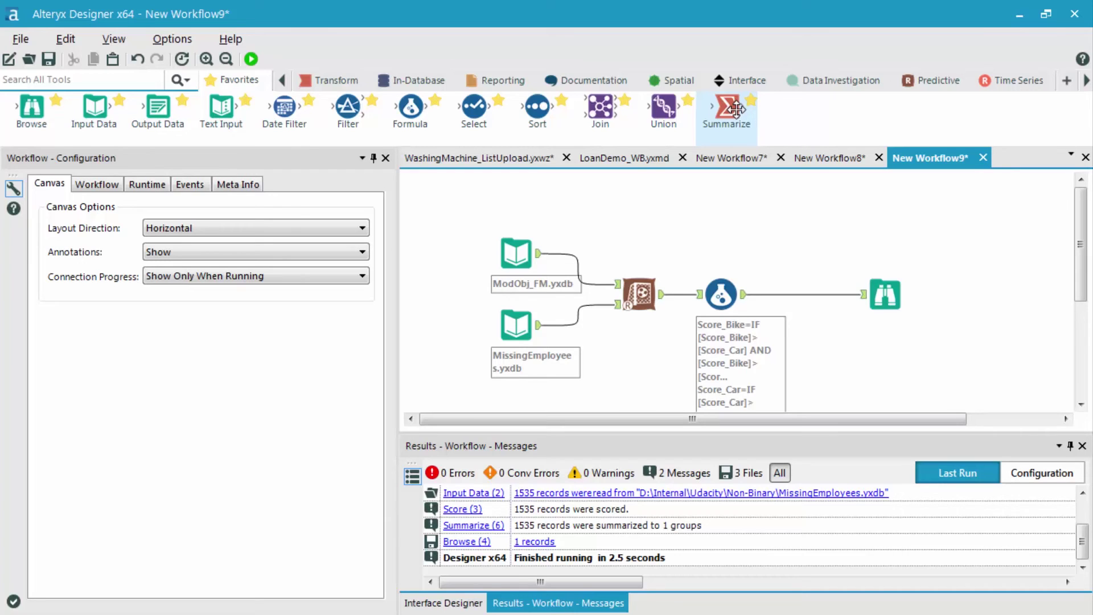
Drop a Summarize tool between Formula and Browse, applying Sum to all three score fields.
drag(736, 108, 797, 298)
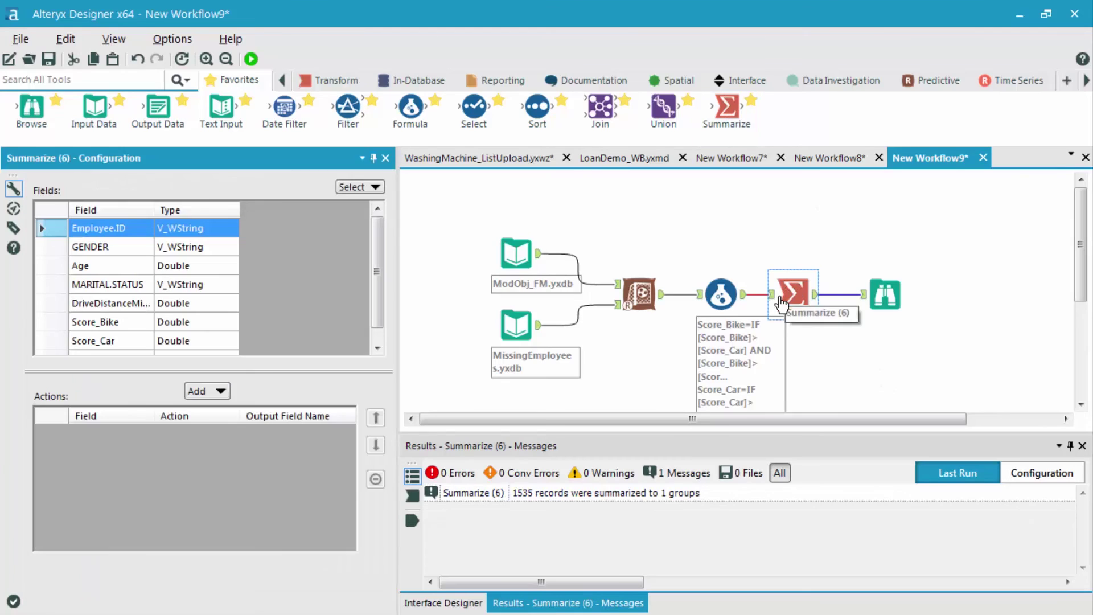
drag(45, 328, 41, 339)
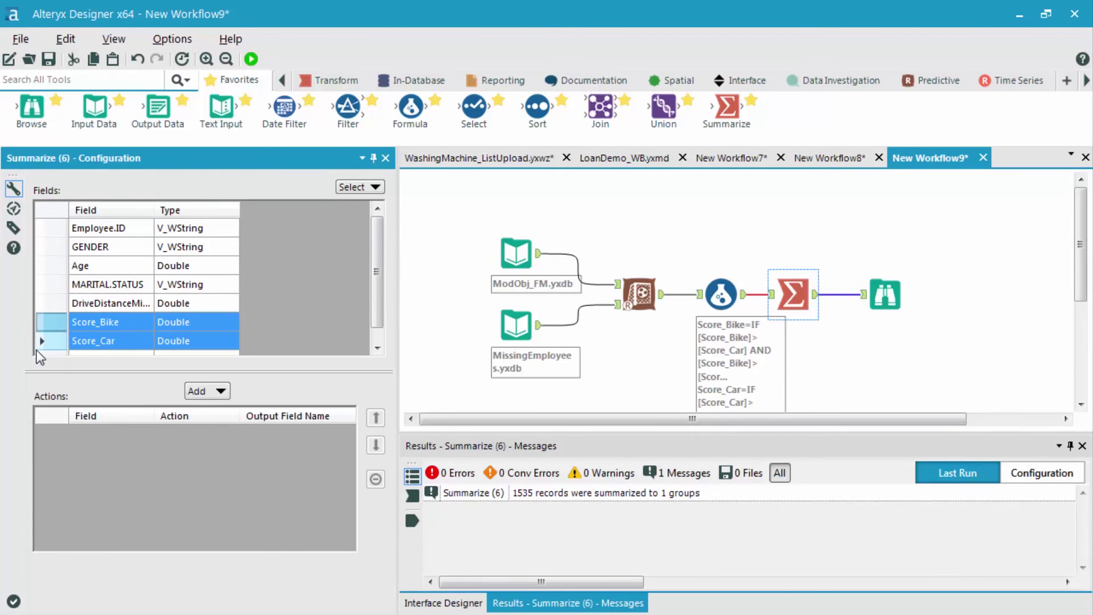
drag(39, 343, 41, 359)
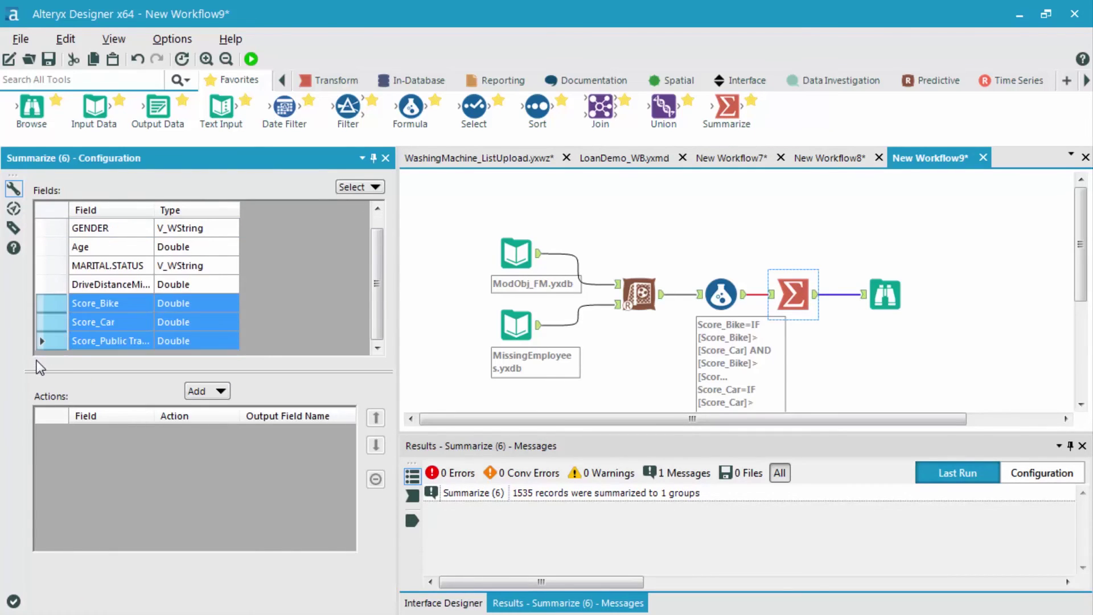
click(189, 392)
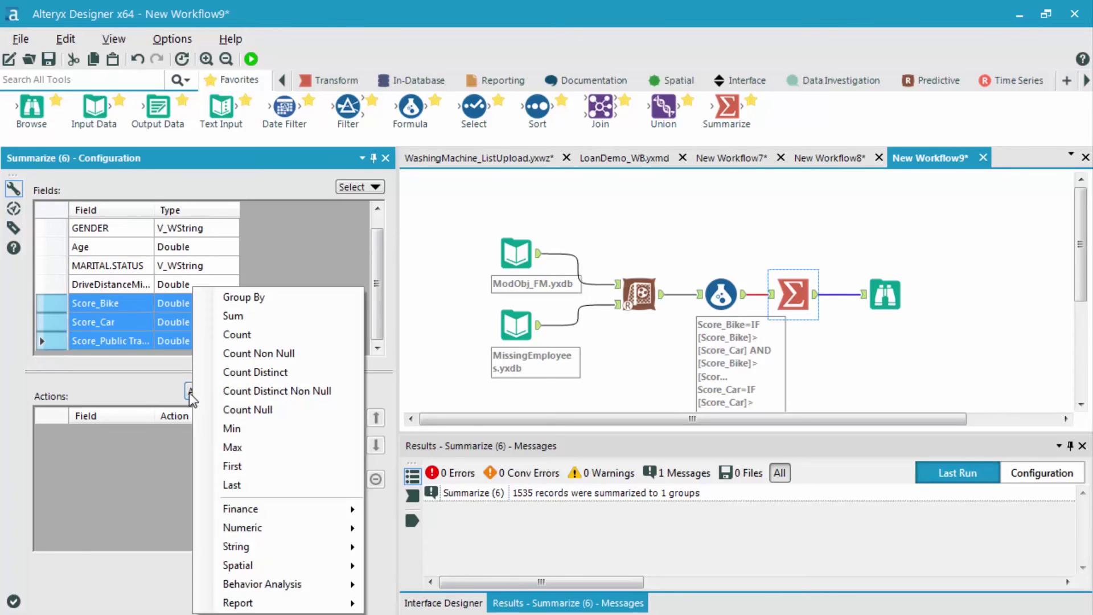
click(251, 315)
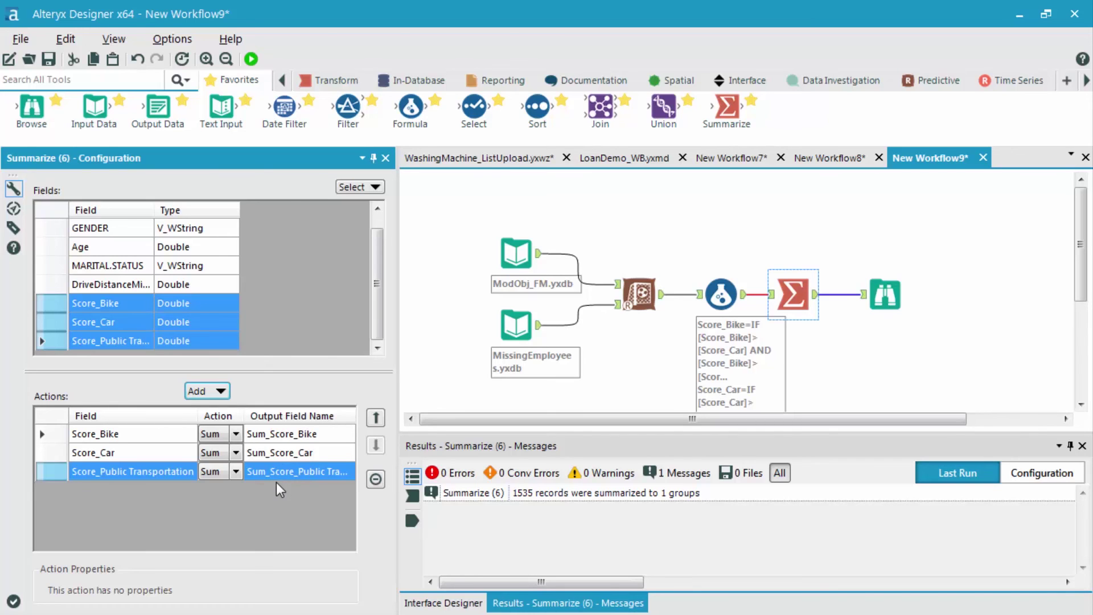
Rerun the workflow to get totals of 141 bike, 913 car and 481 public transportation.
click(250, 58)
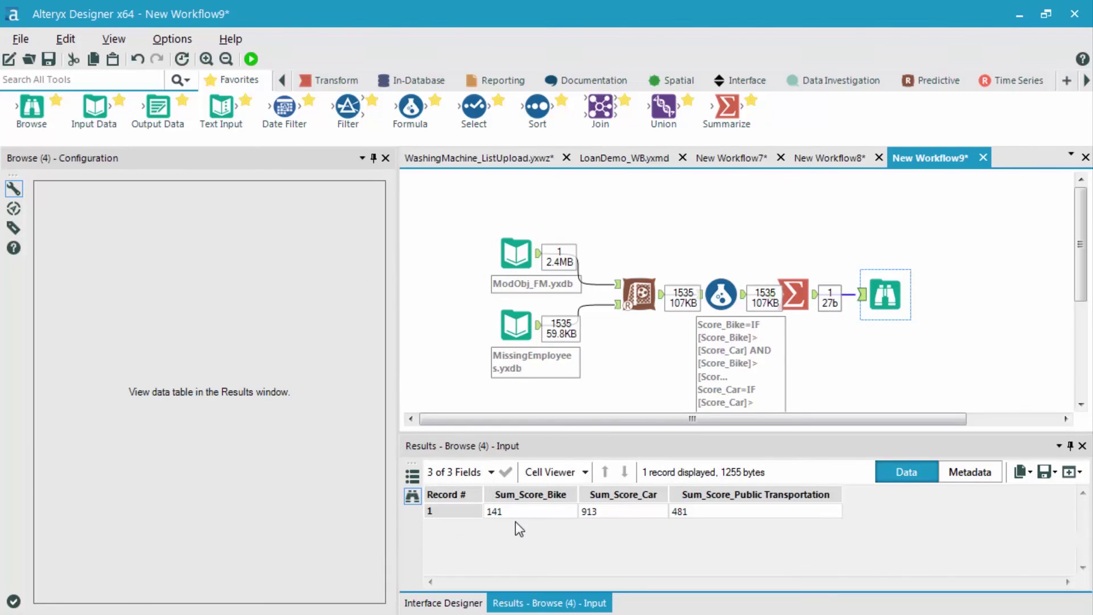